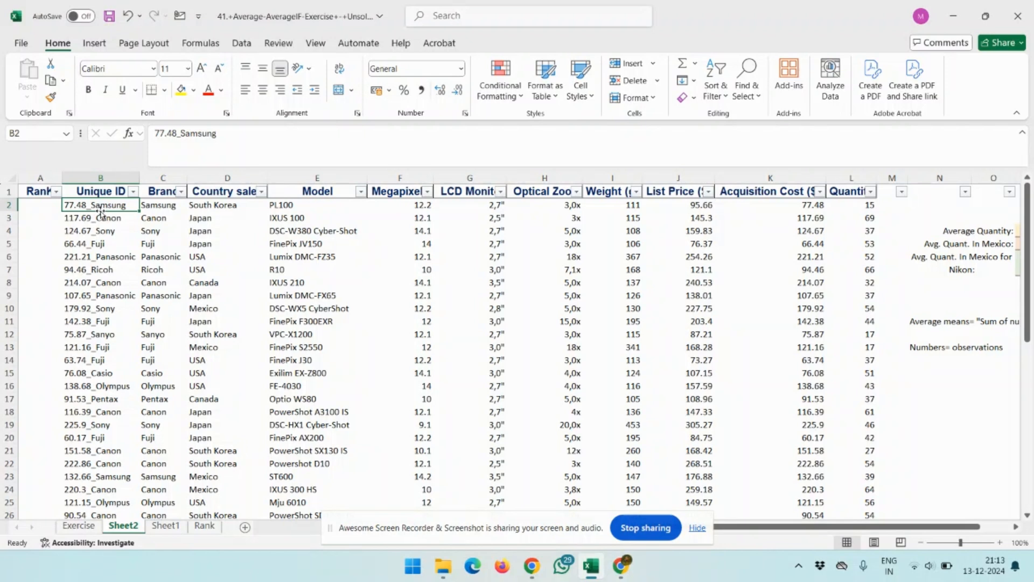
Enter a RANK formula in A2 that ranks J2 within the list prices J2:J51 in descending order (0)
key("Left")
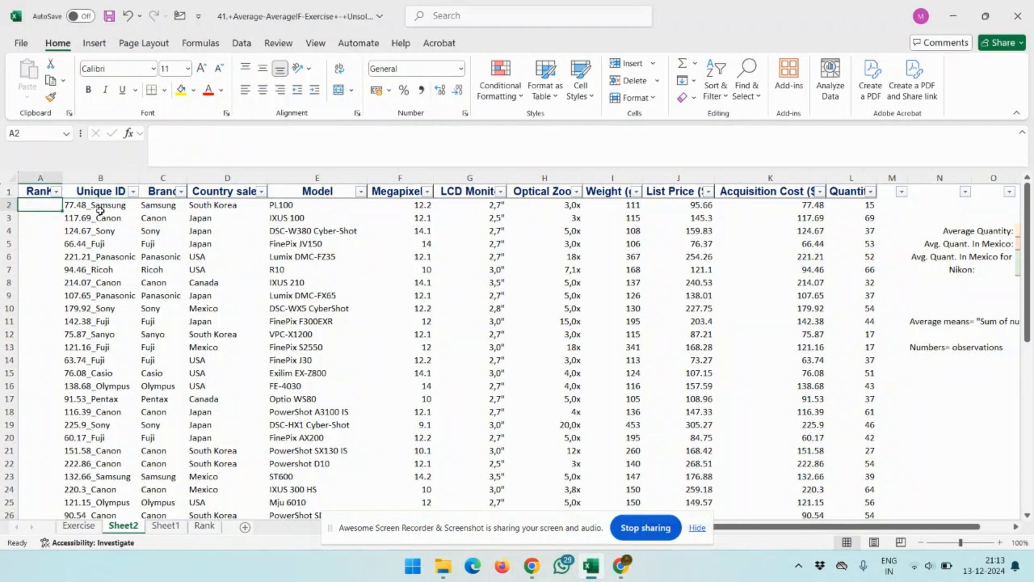
type("=")
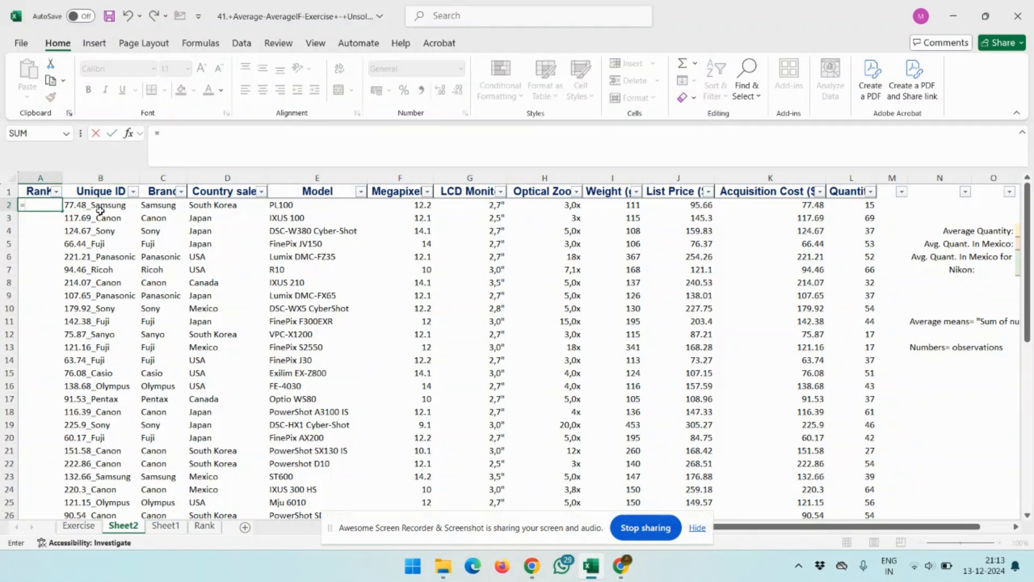
type("rank")
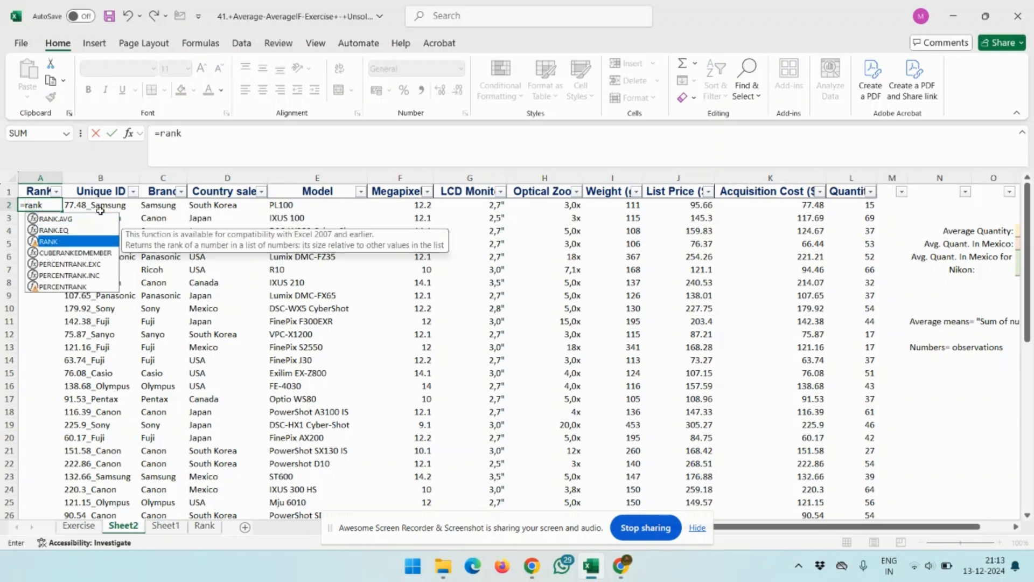
key("Tab")
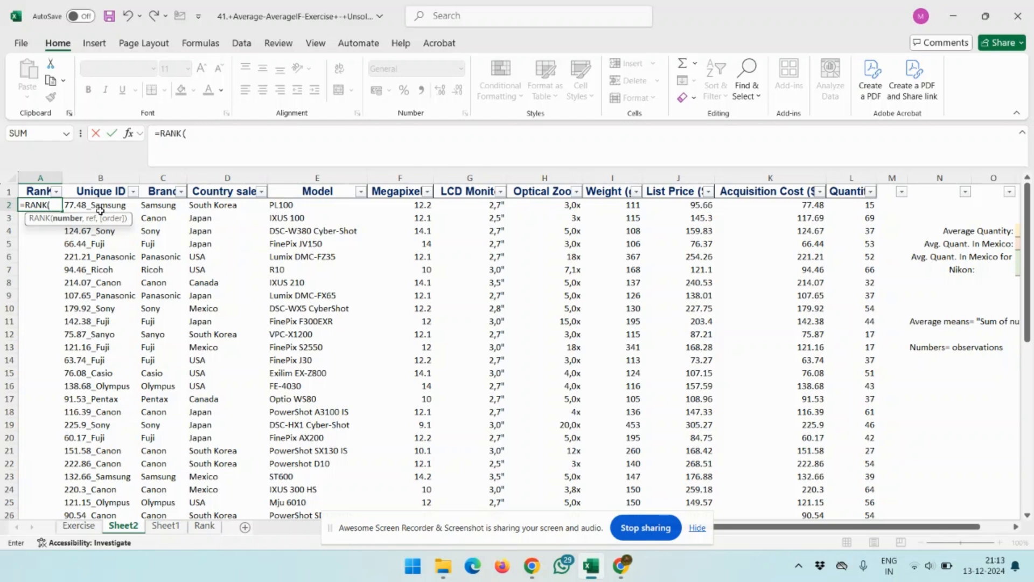
left_click(695, 207)
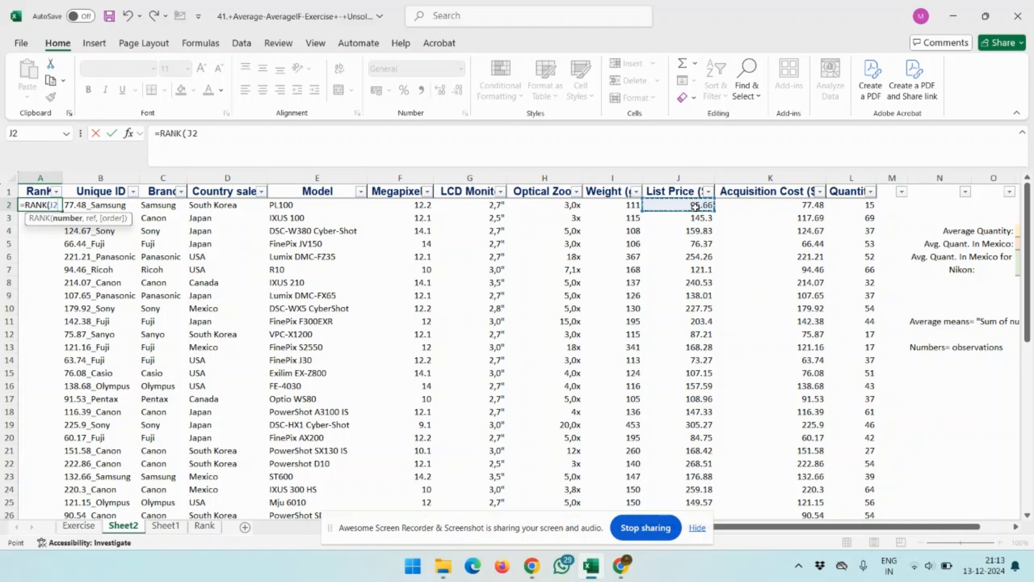
type(",")
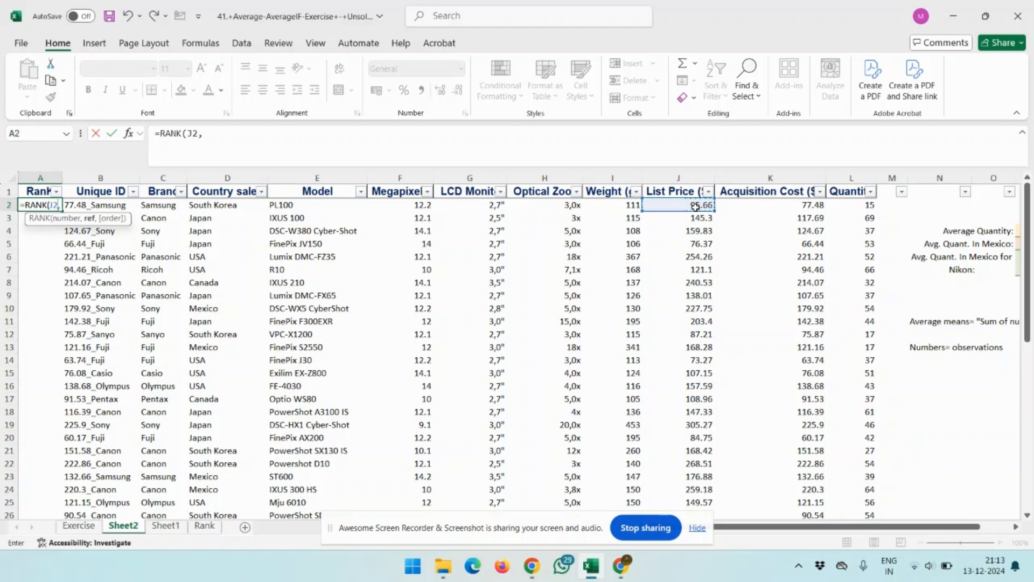
left_click(696, 207)
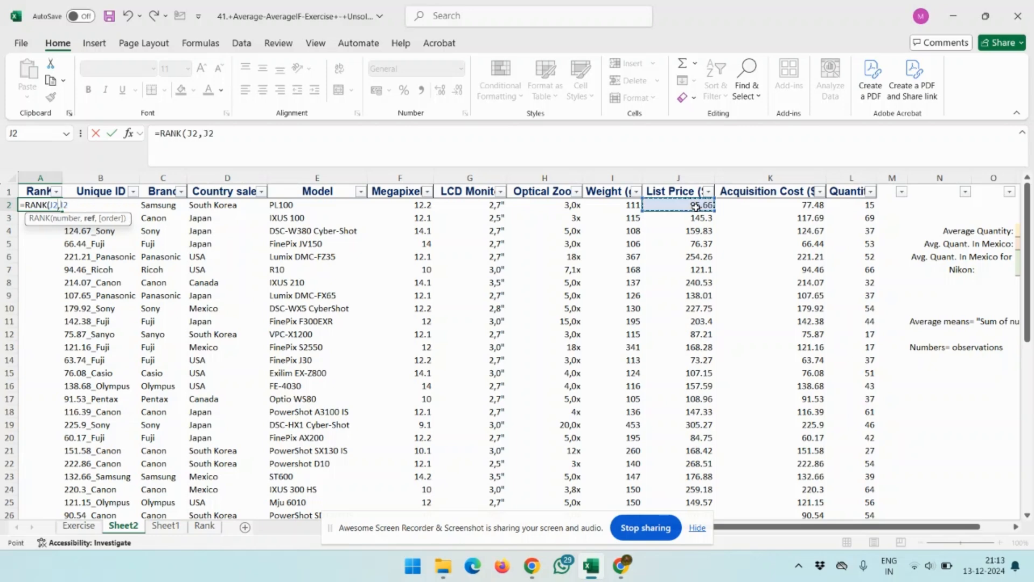
key("ctrl+shift+Down")
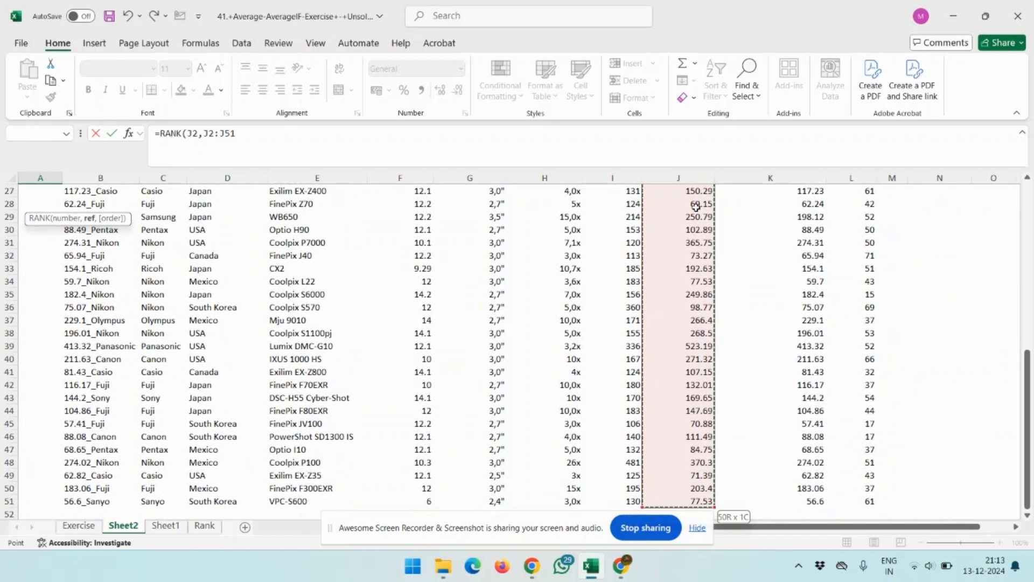
type(",0")
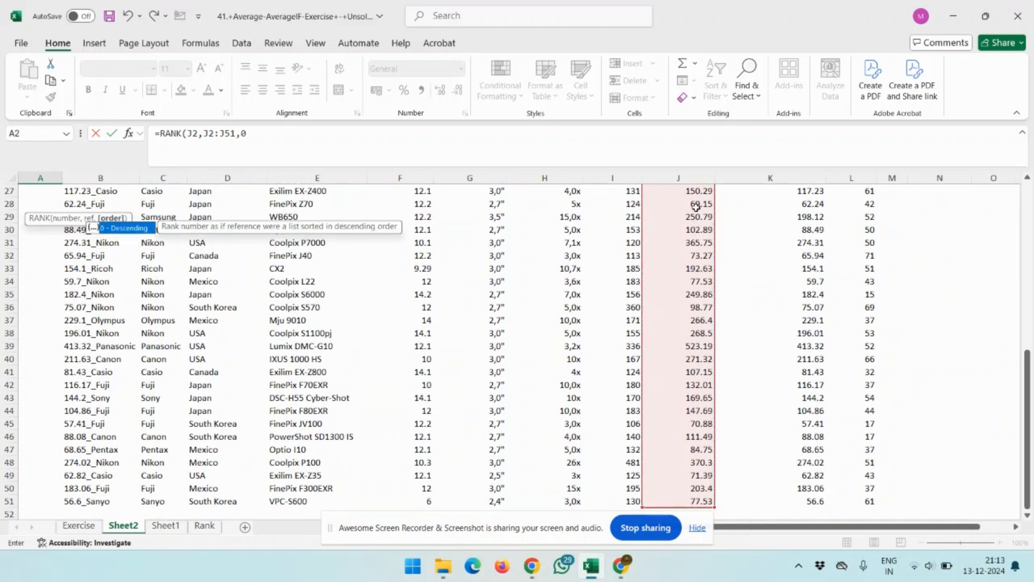
type(")")
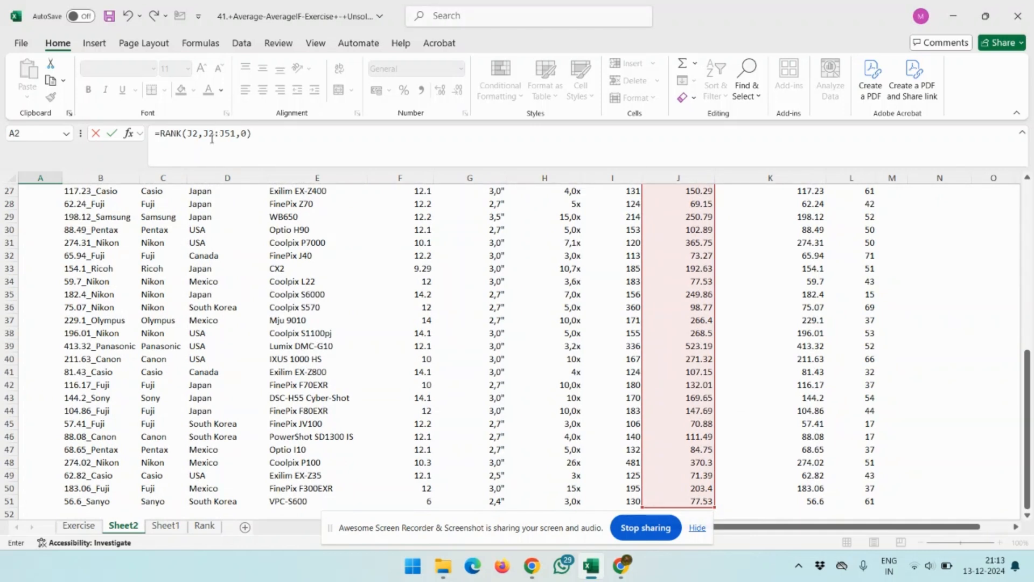
Make the formula's reference range absolute as $J$2:$J$51 and commit it in A2
left_click(211, 135)
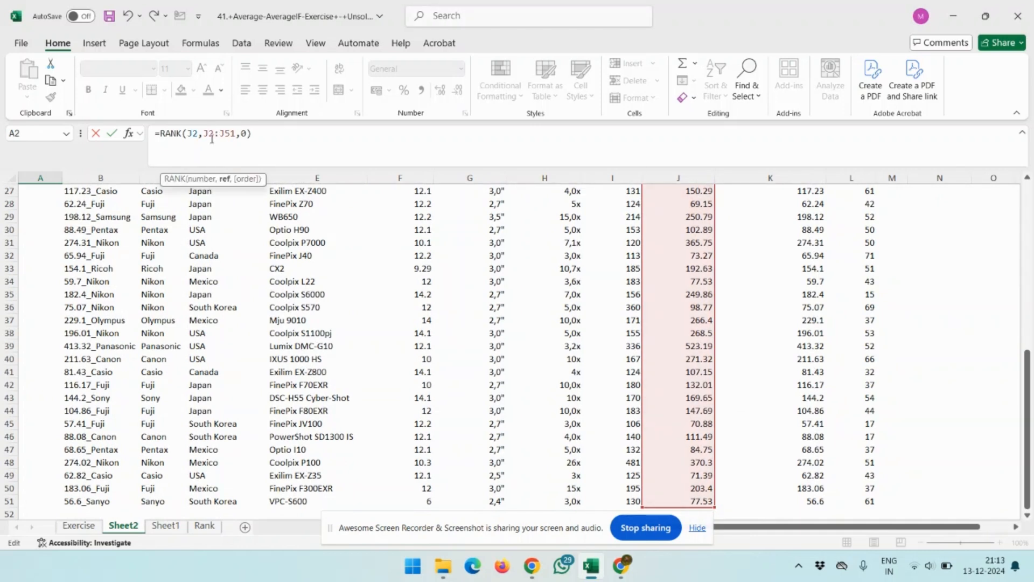
key("F4")
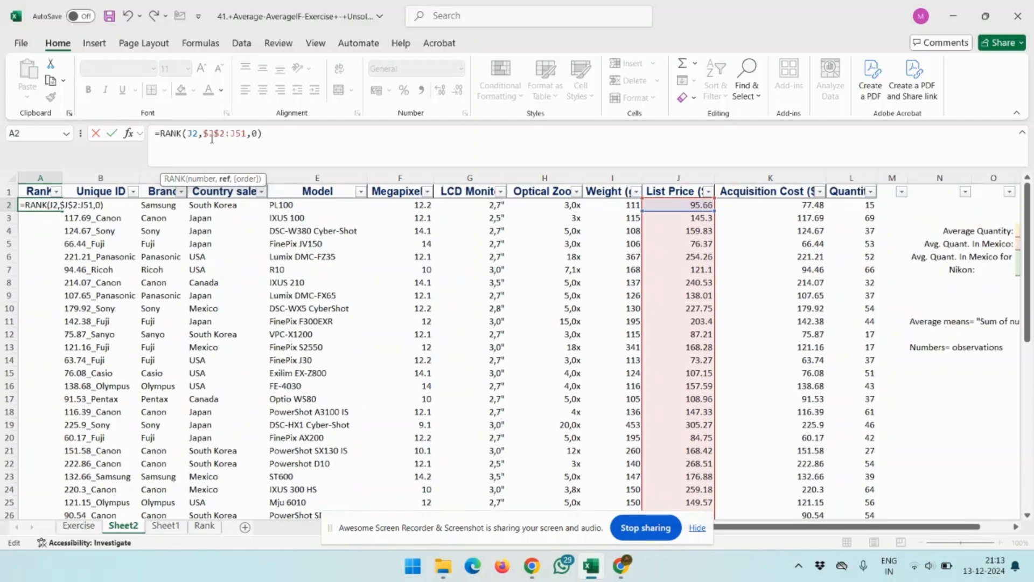
key("F4")
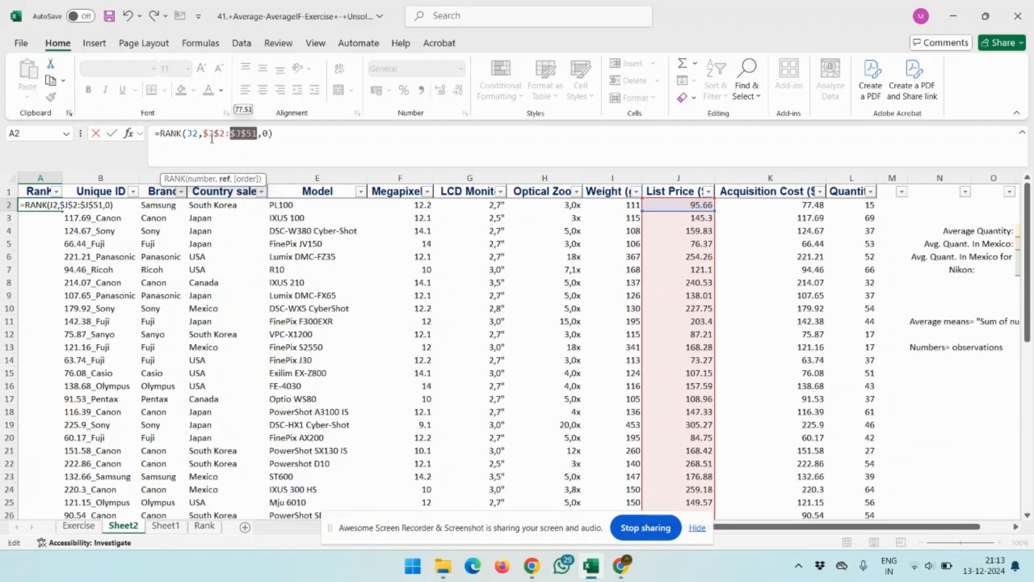
key("Tab")
Fill the RANK formula from A2 down to A51, the last row of data
key("ctrl+Down")
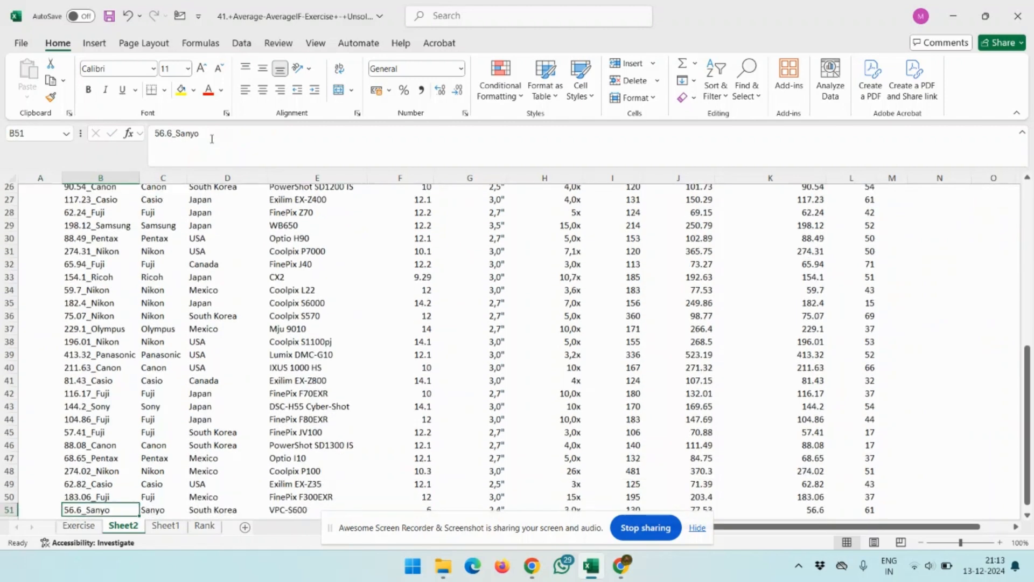
key("Left")
key("ctrl+shift+Up")
key("ctrl+d")
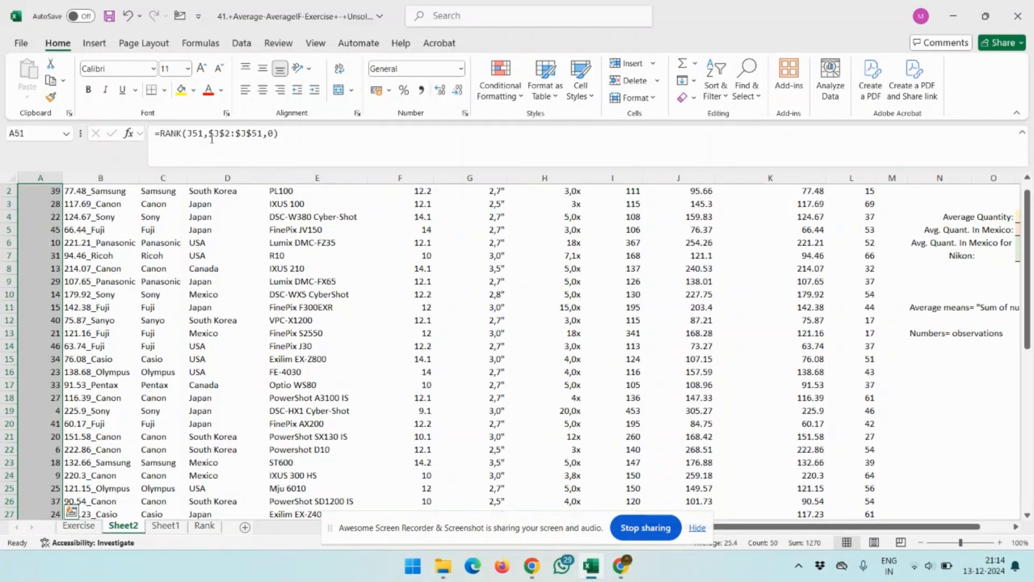
Look through the filled ranks in column A from the last row back up to A2
key("ctrl+Down")
key("Up")
key("Up")
key("Up")
key("Up")
key("ctrl+Up")
key("Up")
key("Up")
key("Up")
key("ctrl+Up")
key("Down")
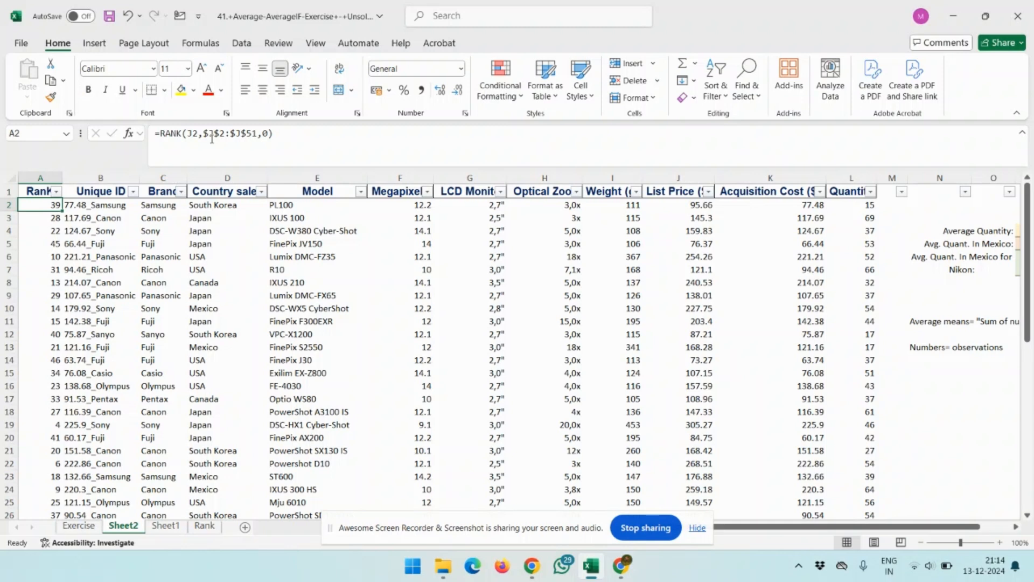
Walk across row 2 to the list price in J2 and highlight the whole list price range J2:J51
key("Right")
key("Right")
key("Right")
key("Right")
key("Right")
key("Right")
key("Right")
key("Right")
key("Right")
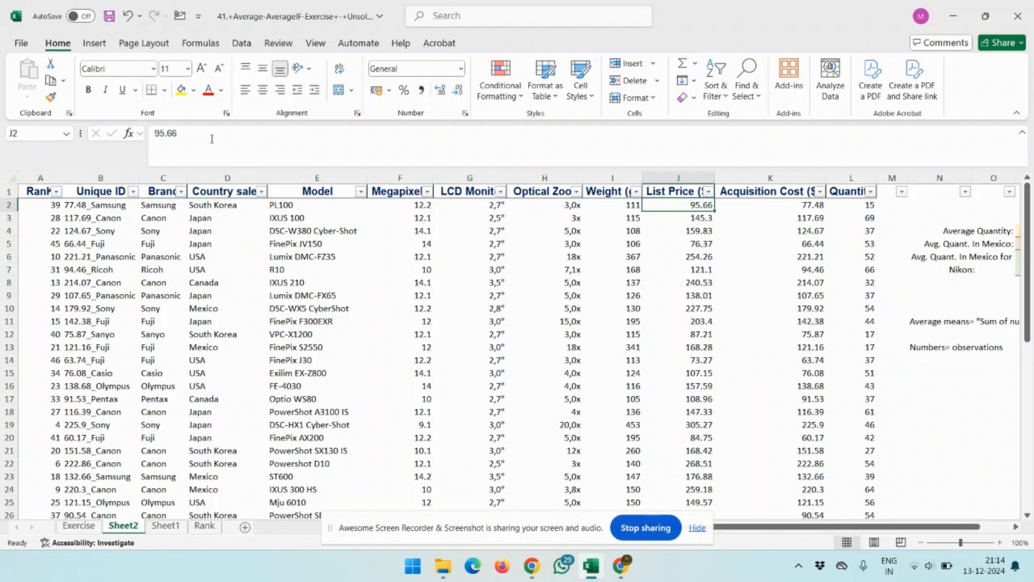
key("ctrl+shift+Down")
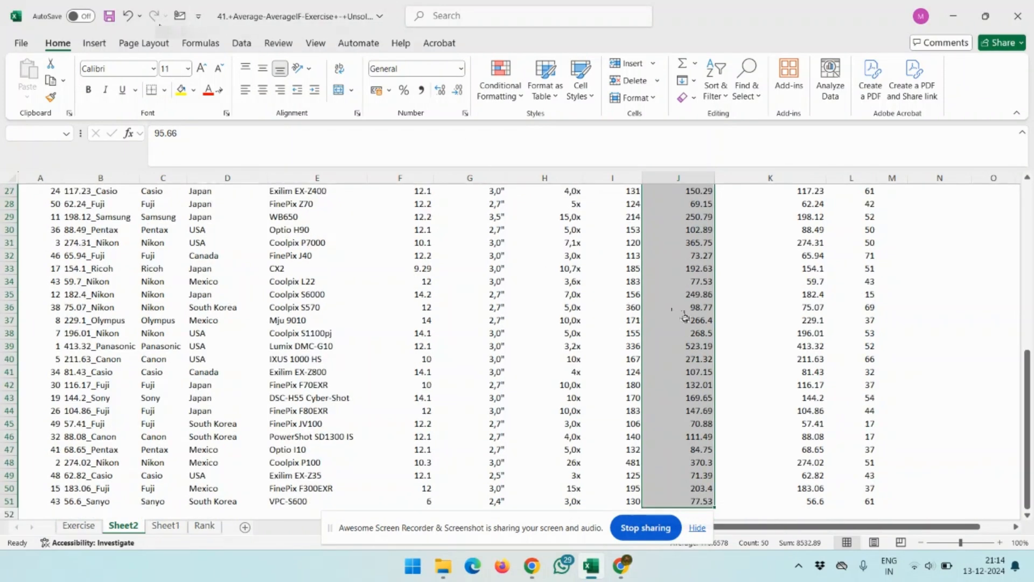
left_click(694, 331)
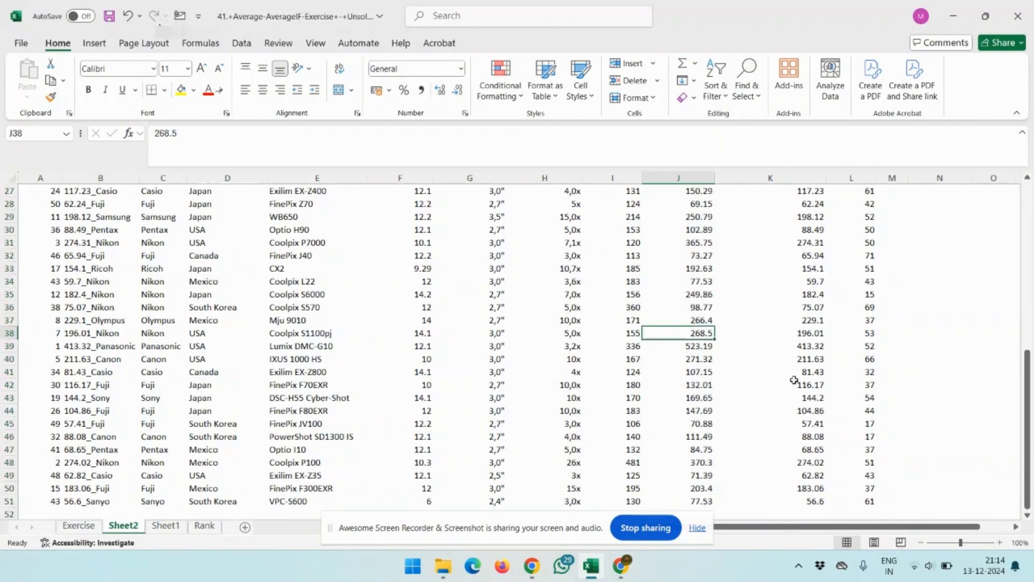
key("Up")
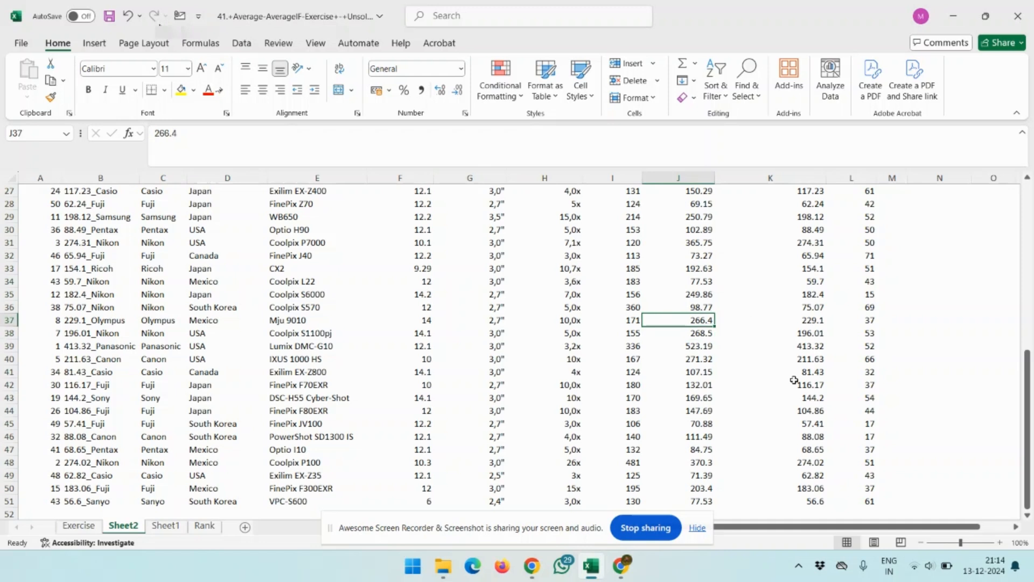
key("ctrl+c")
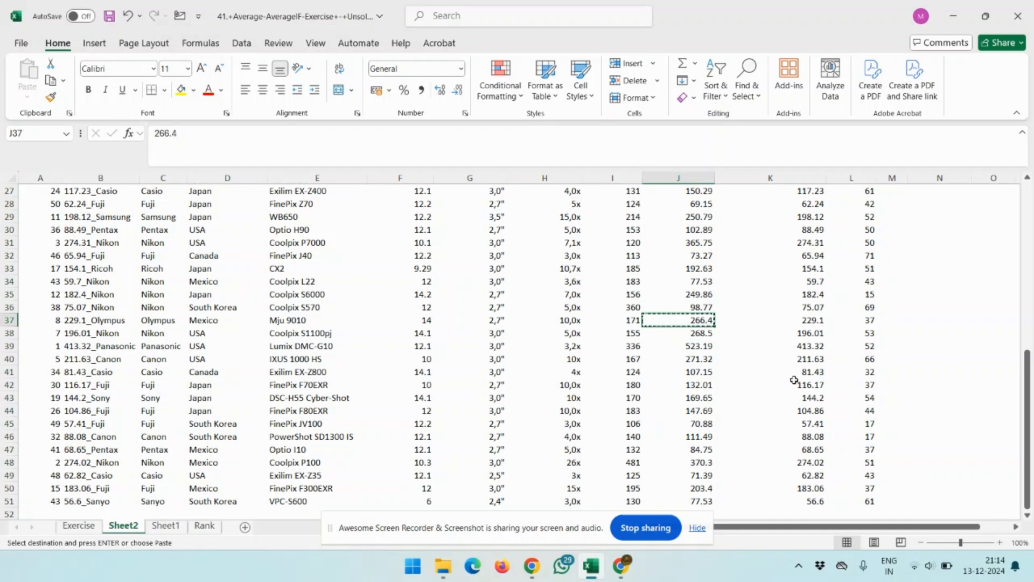
key("Escape")
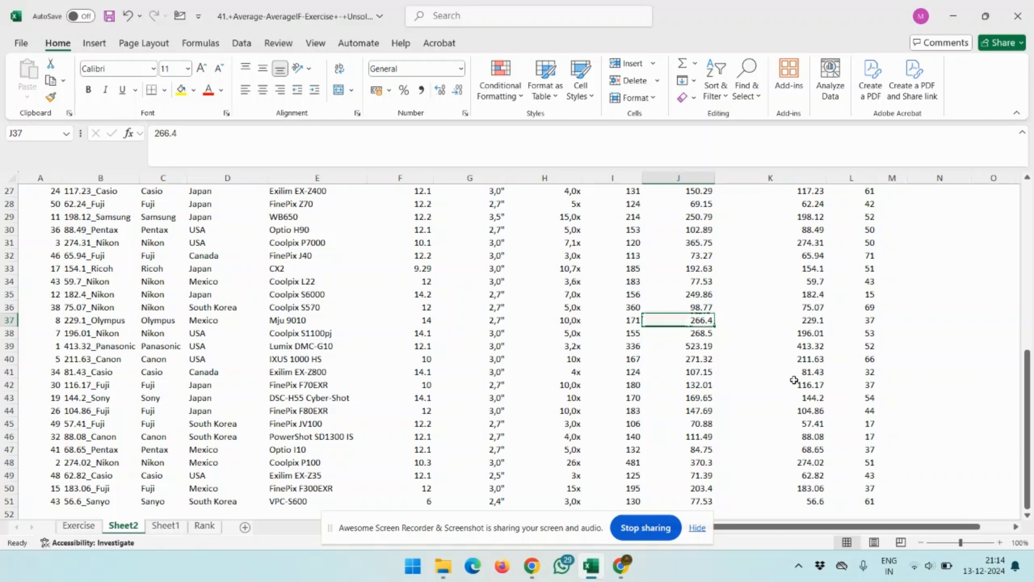
key("shift+space")
key("shift+Down")
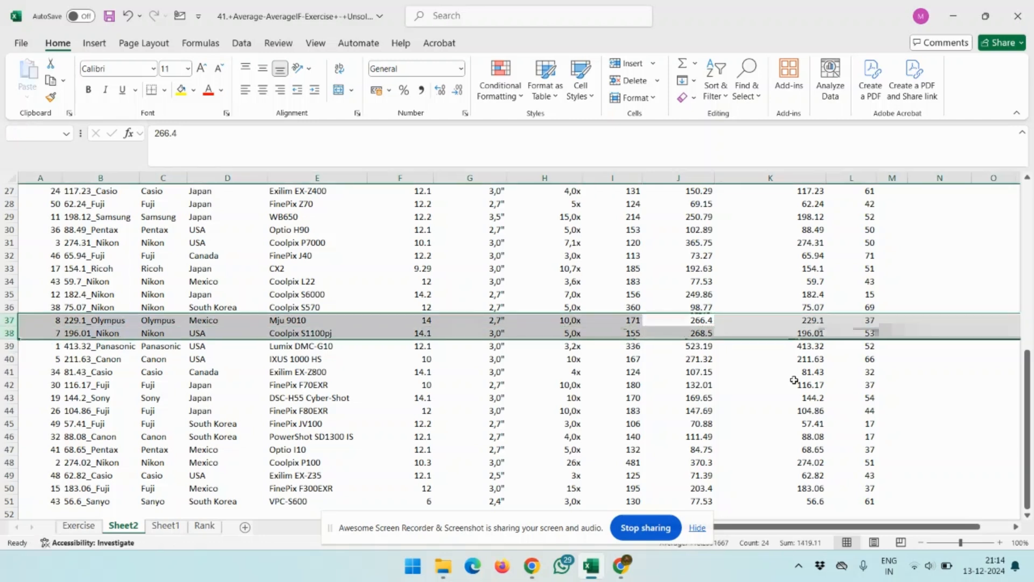
key("Up")
key("Down")
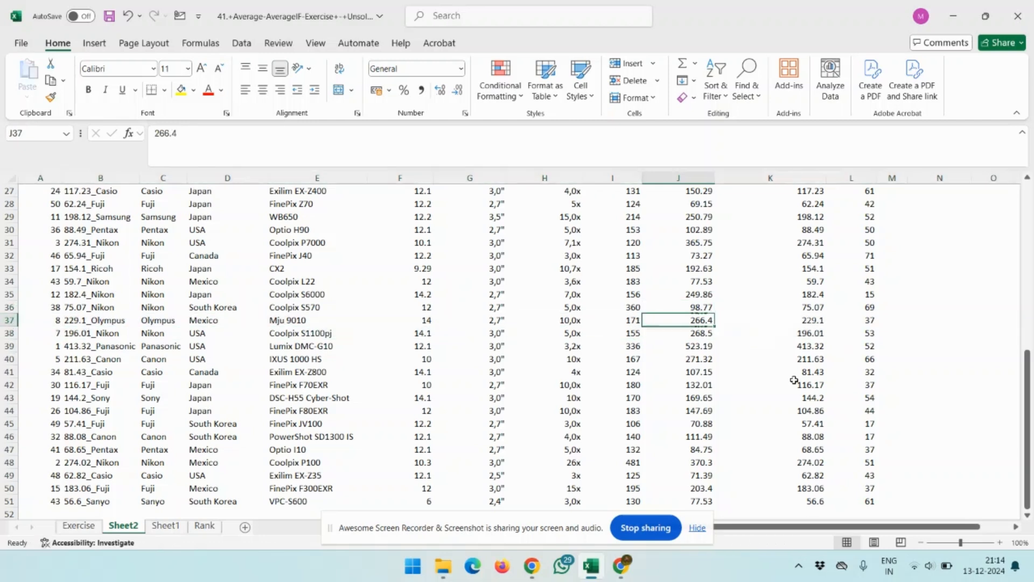
Copy the list price in J37 into J38 so that both rows share the value 266.4
key("ctrl+c")
key("Down")
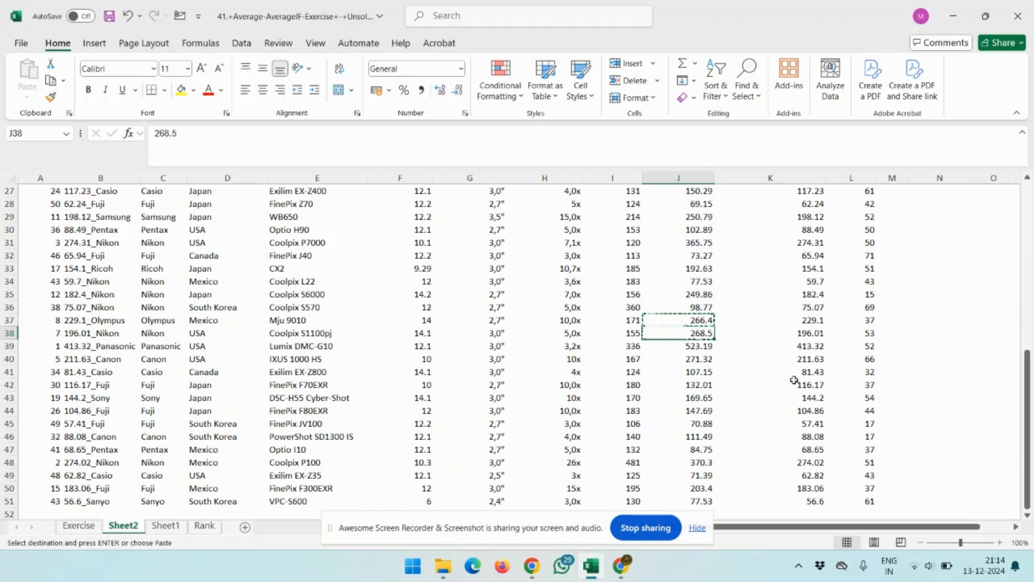
key("ctrl+v")
key("Escape")
Highlight rows 37 and 38 to compare the ranks of the two equal list prices
key("Up")
key("shift+space")
key("shift+Down")
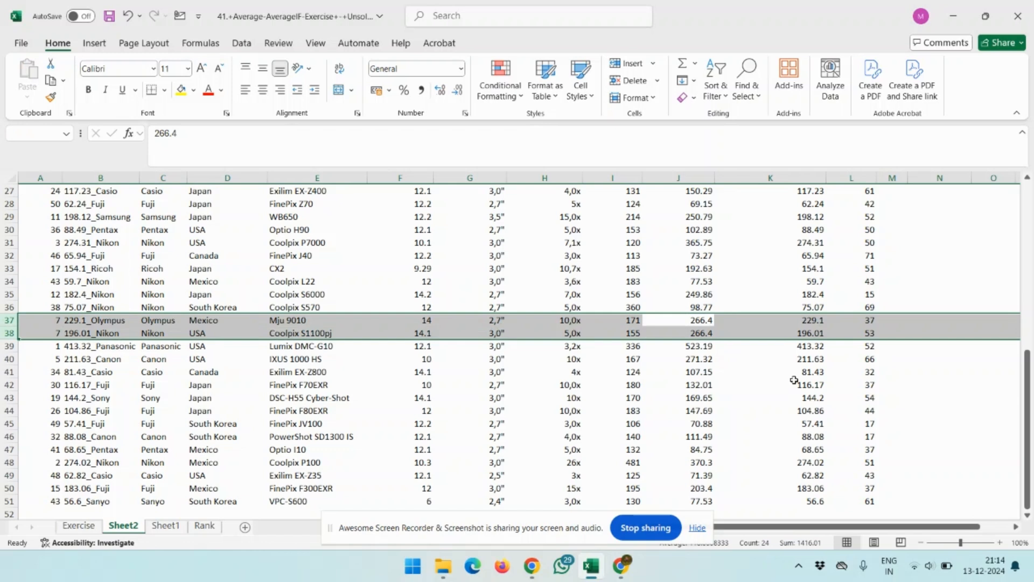
key("Up")
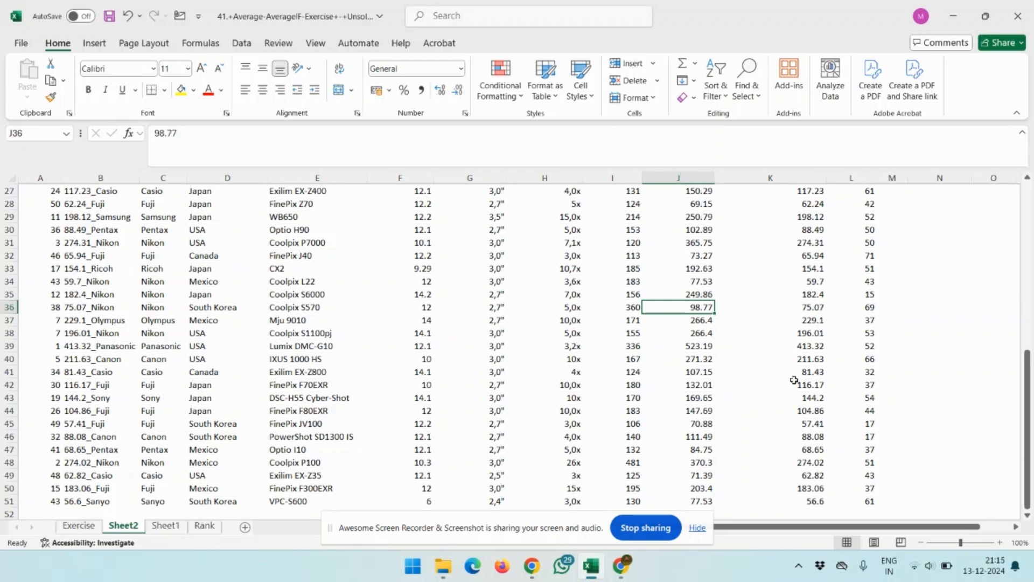
Clear the Brand and List Price lookup formulas in B3:C12 on the Rank sheet
left_click(204, 526)
key("Up")
key("Up")
key("Up")
key("Up")
key("Up")
key("Up")
key("Up")
key("Up")
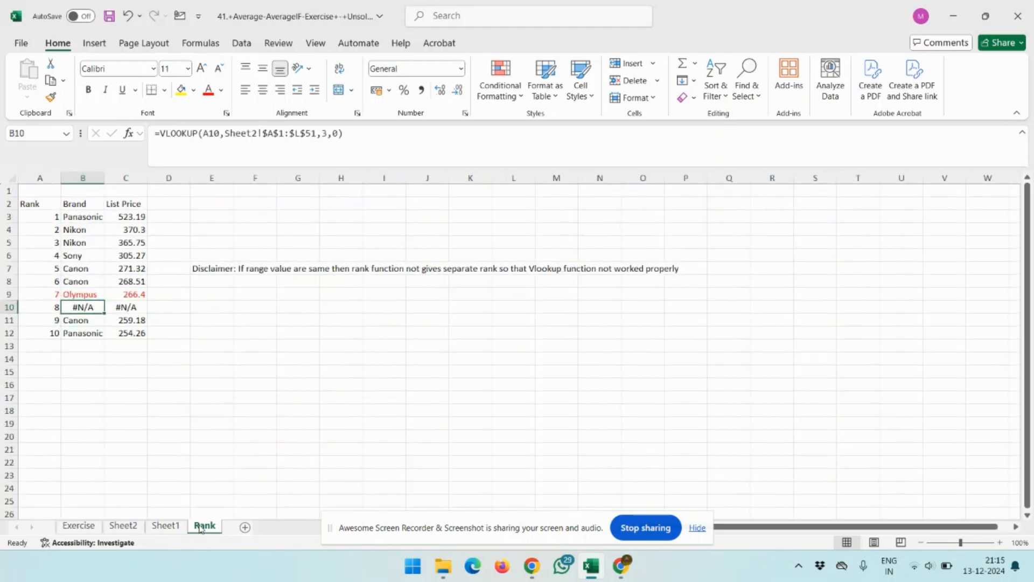
key("ctrl+shift+Down")
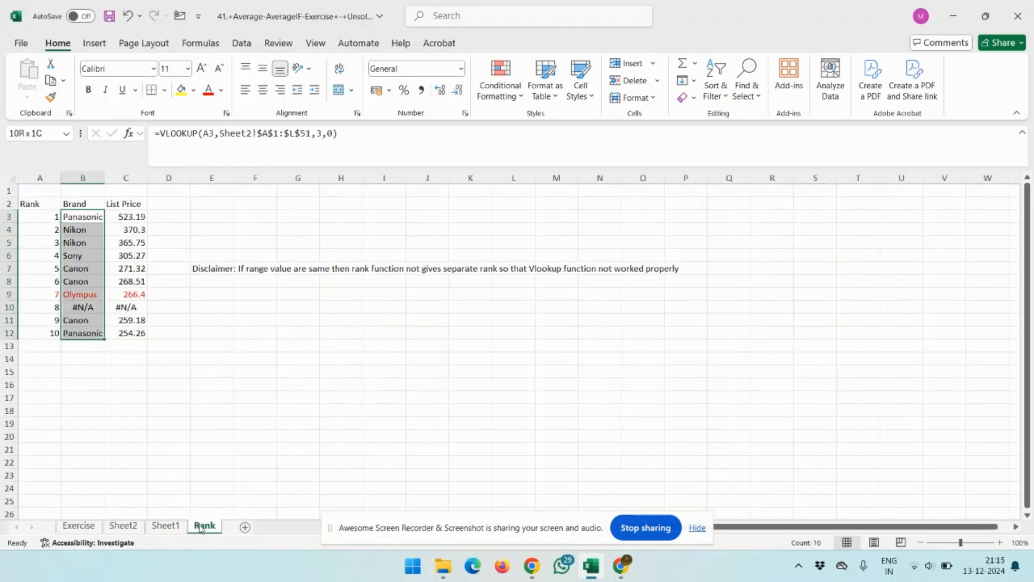
key("shift+Right")
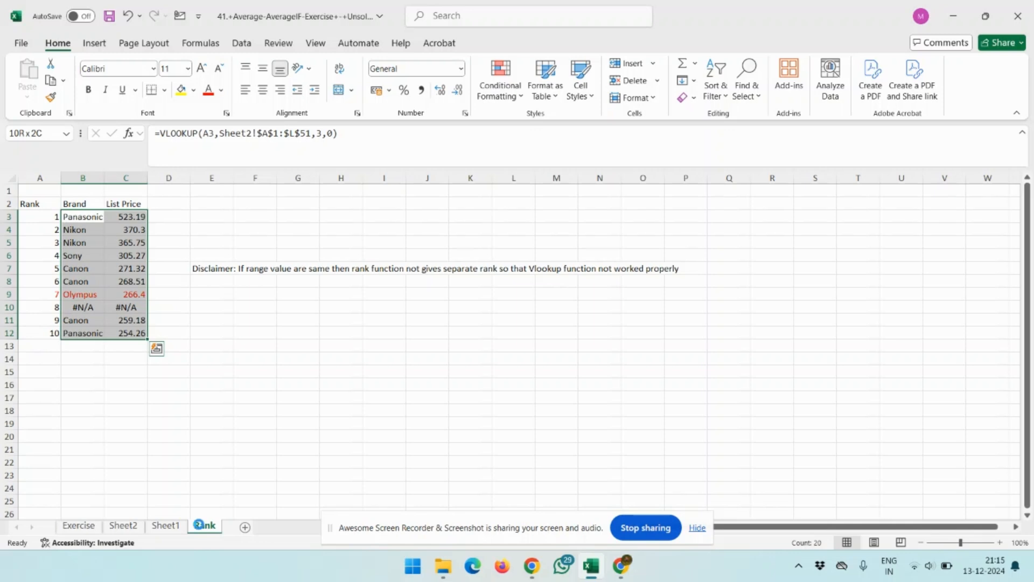
key("Delete")
Look through the rank numbers in column A of the Rank sheet
key("Left")
key("Down")
key("Down")
key("Down")
key("Down")
key("Down")
key("Down")
key("Down")
key("Down")
key("Down")
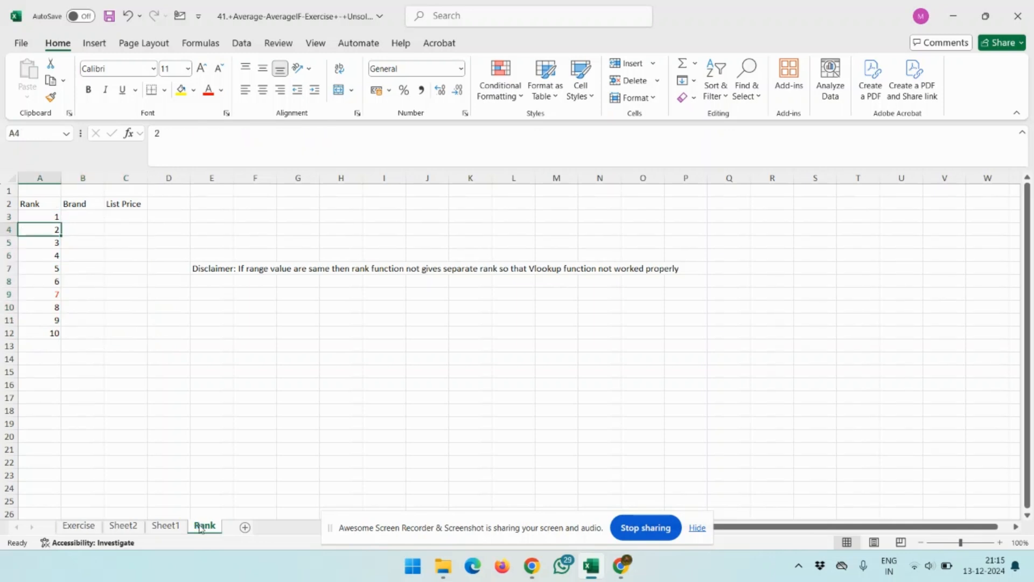
Begin a VLOOKUP formula in B3 of the Rank sheet with A3 as the lookup value
key("ctrl+Up")
key("Down")
key("Right")
type("=v")
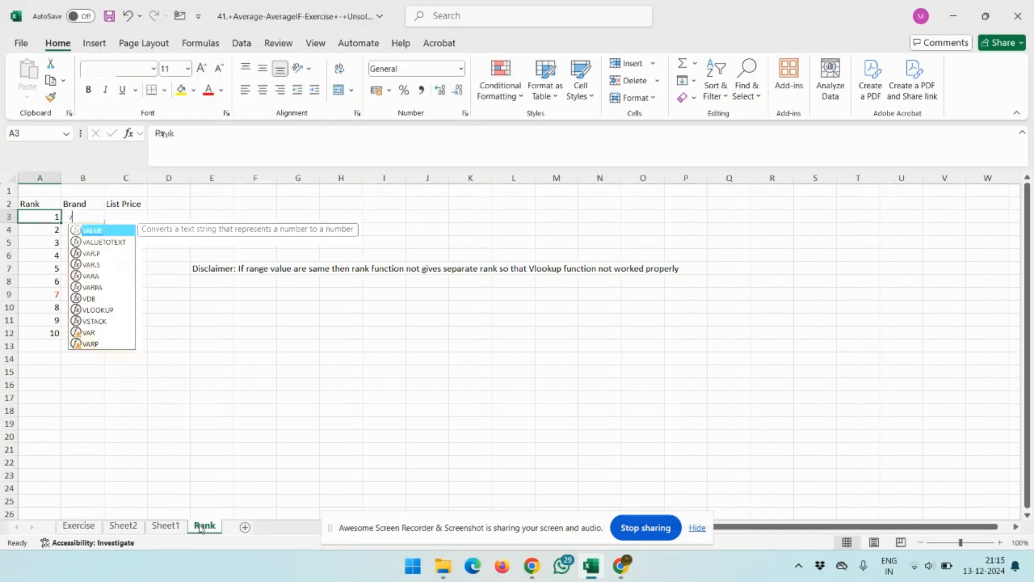
type("l")
key("Tab")
key("Left")
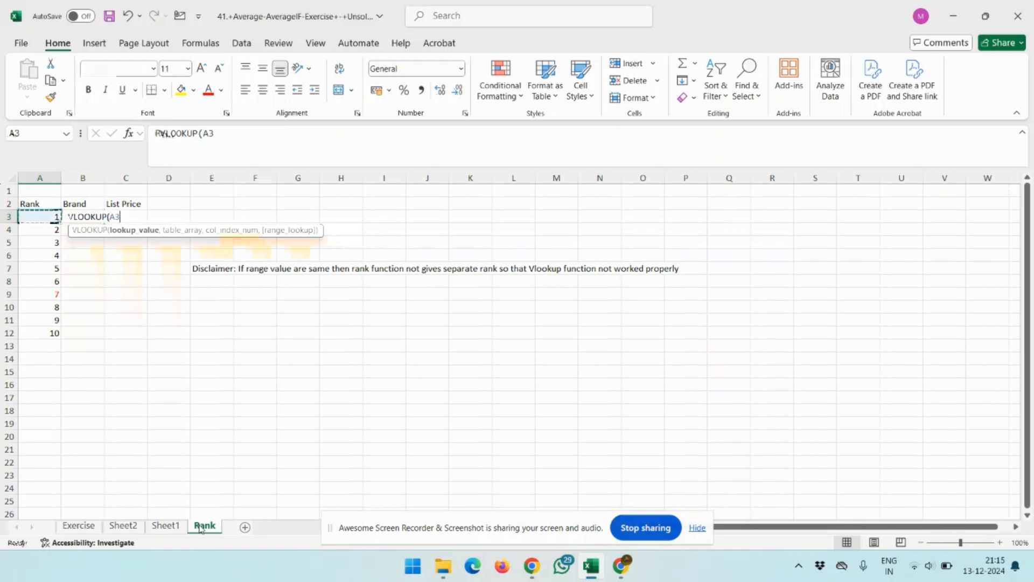
type(",")
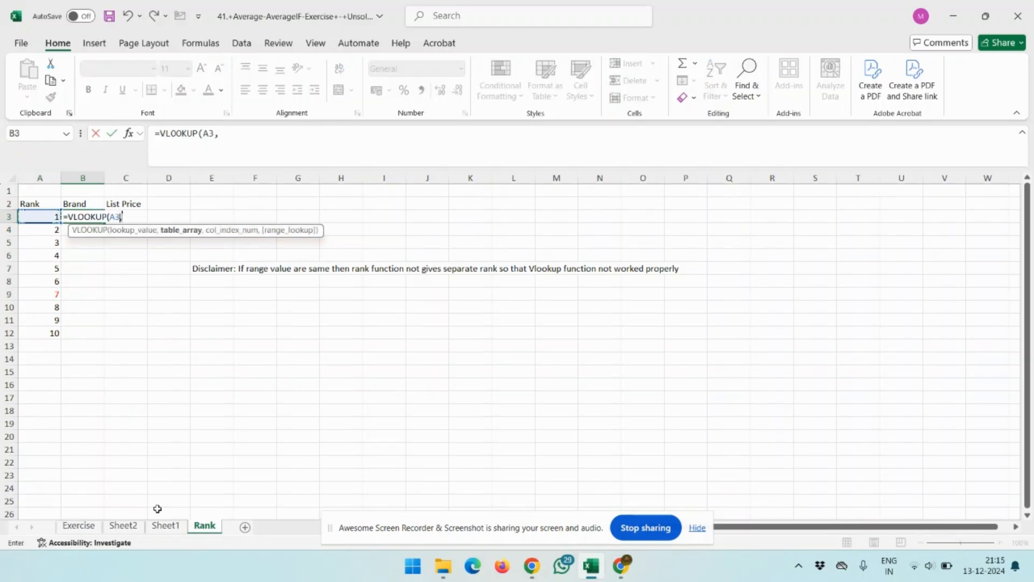
Give the VLOOKUP the table range A2:C51 on Sheet2, column index 3 and range lookup 0
left_click(124, 525)
key("ctrl+Up")
key("Down")
key("ctrl+shift+Down")
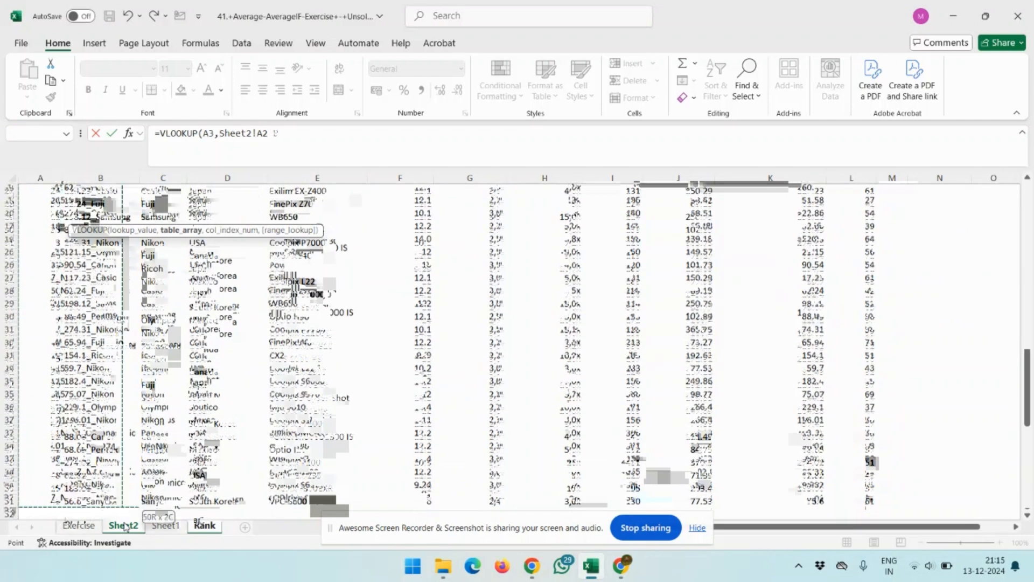
key("shift+Right")
key("shift+Right")
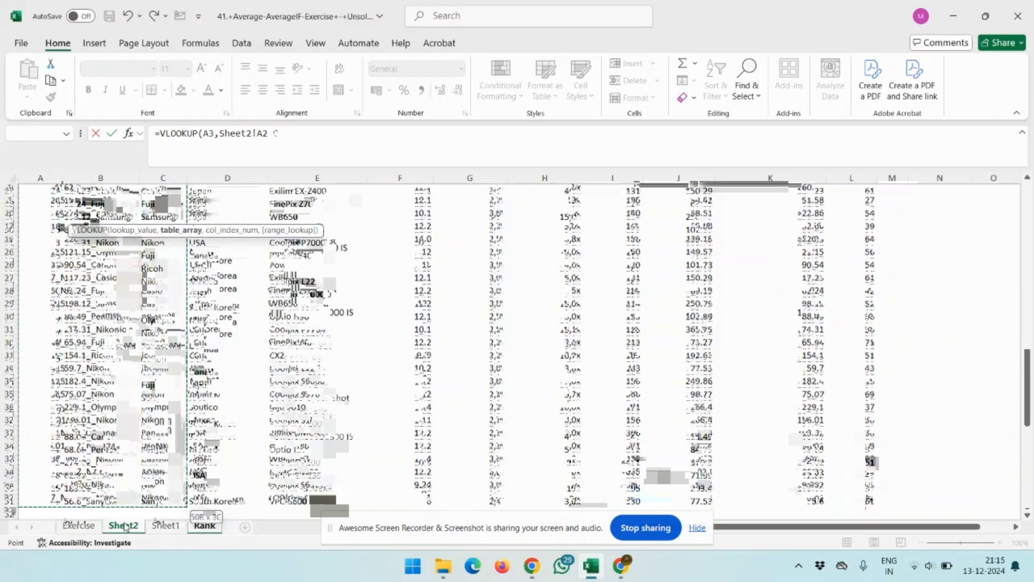
type(",")
type("3")
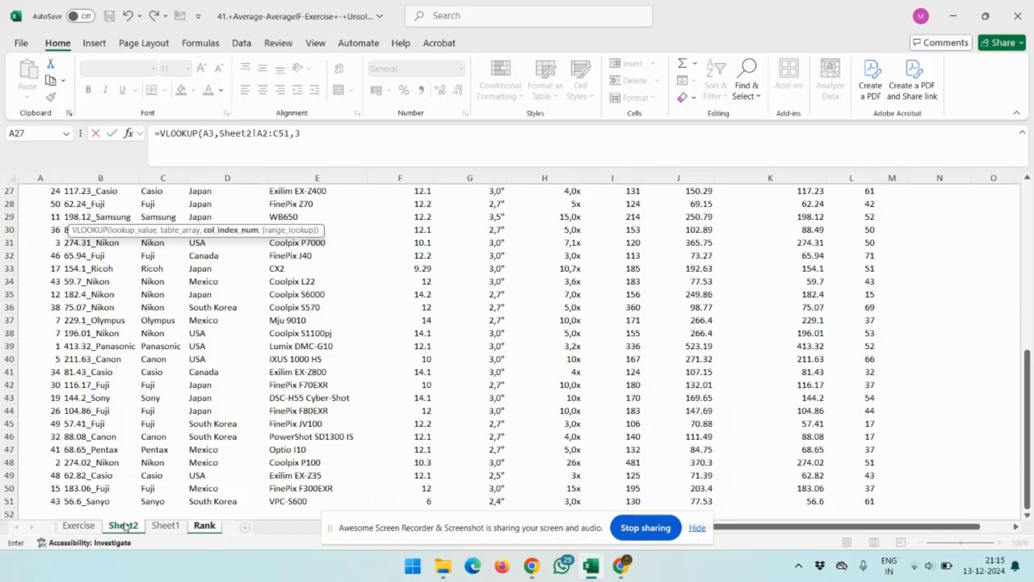
type(",0)")
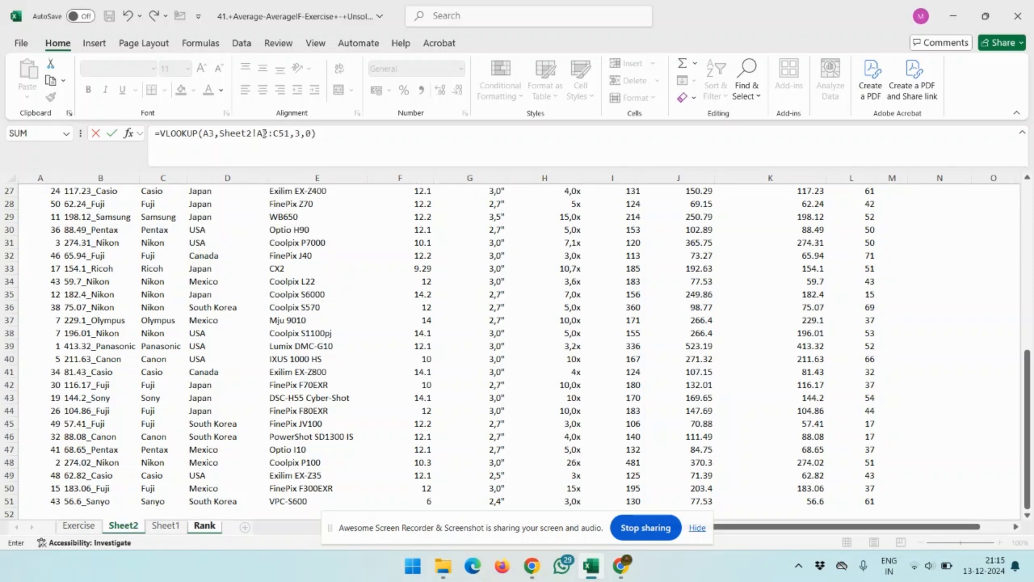
Make the table range absolute as $A$2:$C$51 and enter the brand lookup formula in B3
left_click(264, 133)
key("F4")
key("shift+Right")
key("F4")
key("Return")
Fill the brand lookup formula from B3 down to B12
key("Up")
key("Left")
key("ctrl+Down")
key("Right")
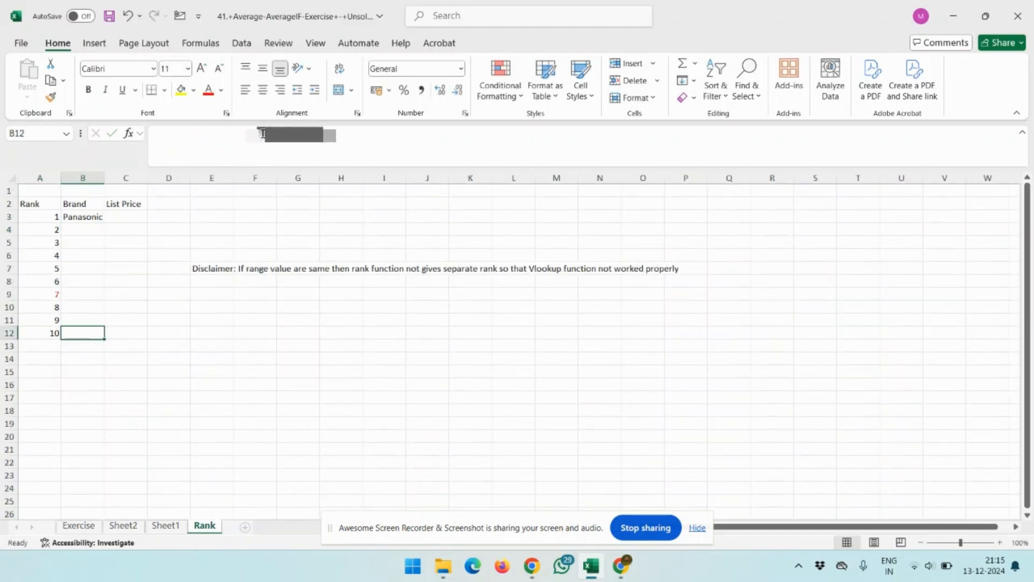
key("ctrl+shift+Up")
key("ctrl+d")
Go through the Brand results in column B, comparing the rows for ranks 7 and 8
key("ctrl+Up")
key("Down")
key("Down")
key("Down")
key("Down")
key("Down")
key("Down")
key("Down")
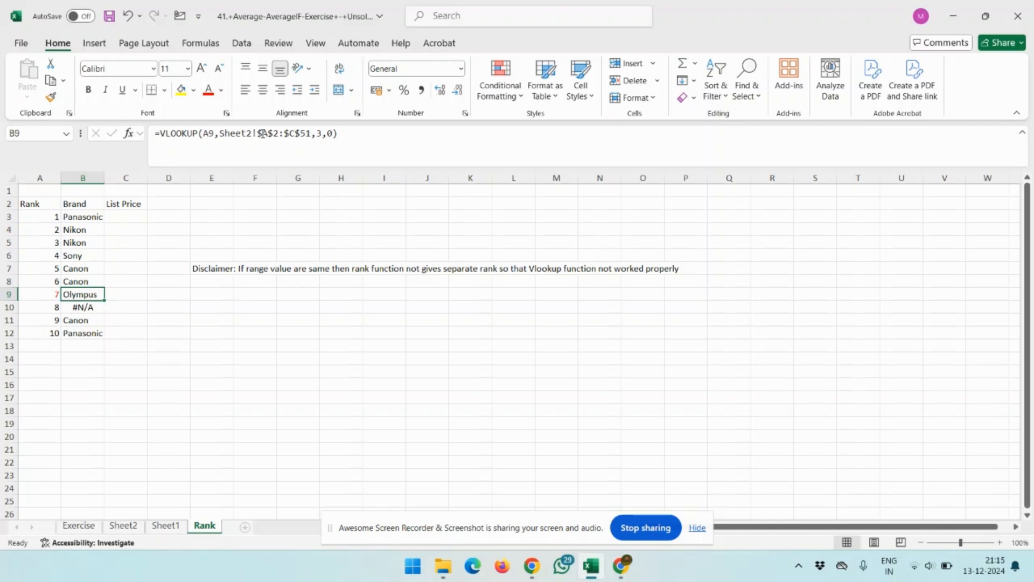
key("Down")
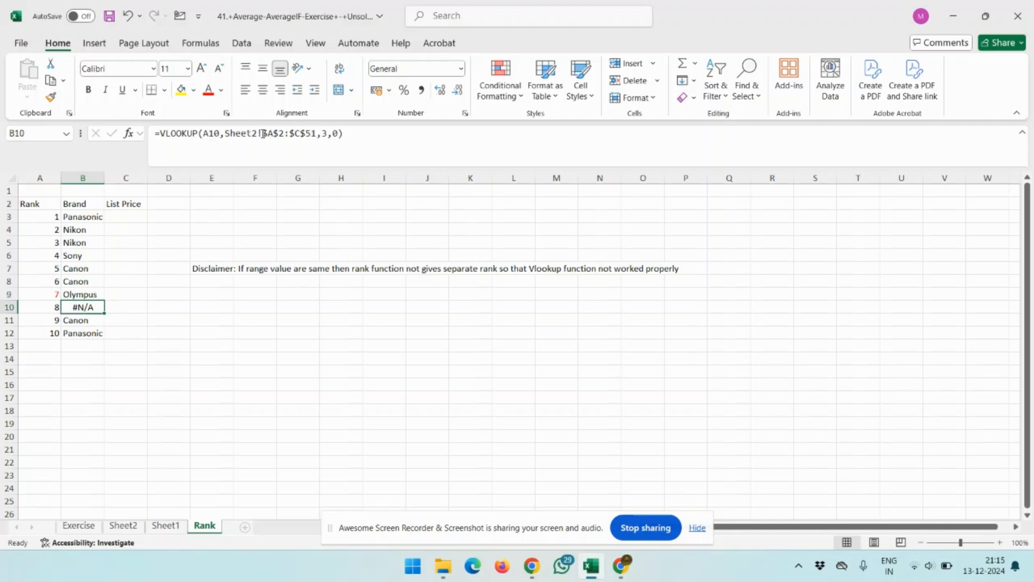
key("Up")
key("Down")
key("Up")
key("Down")
Open the filter of the Rank column on Sheet2 and deselect all rank values
left_click(167, 530)
left_click(124, 528)
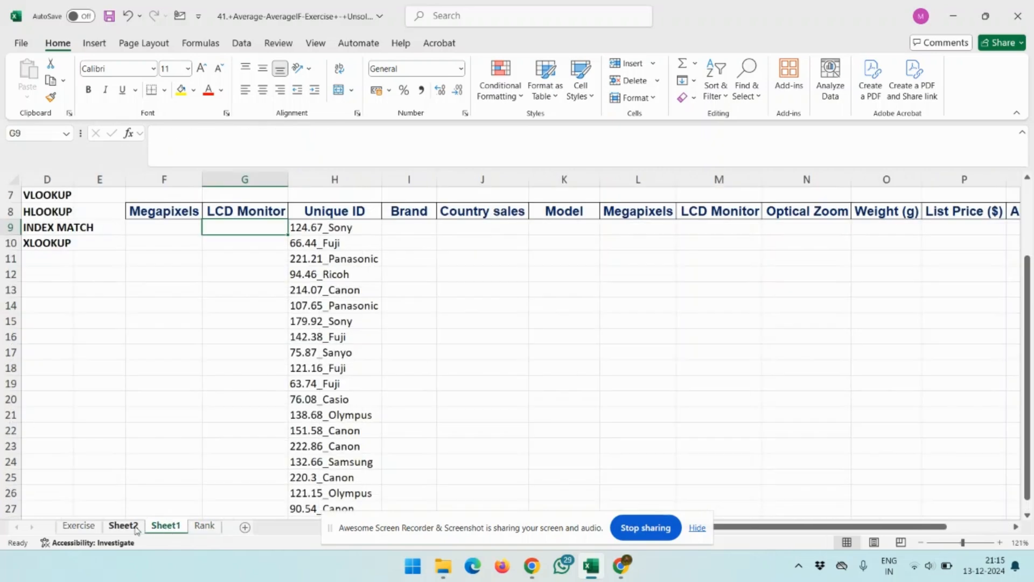
key("ctrl+Up")
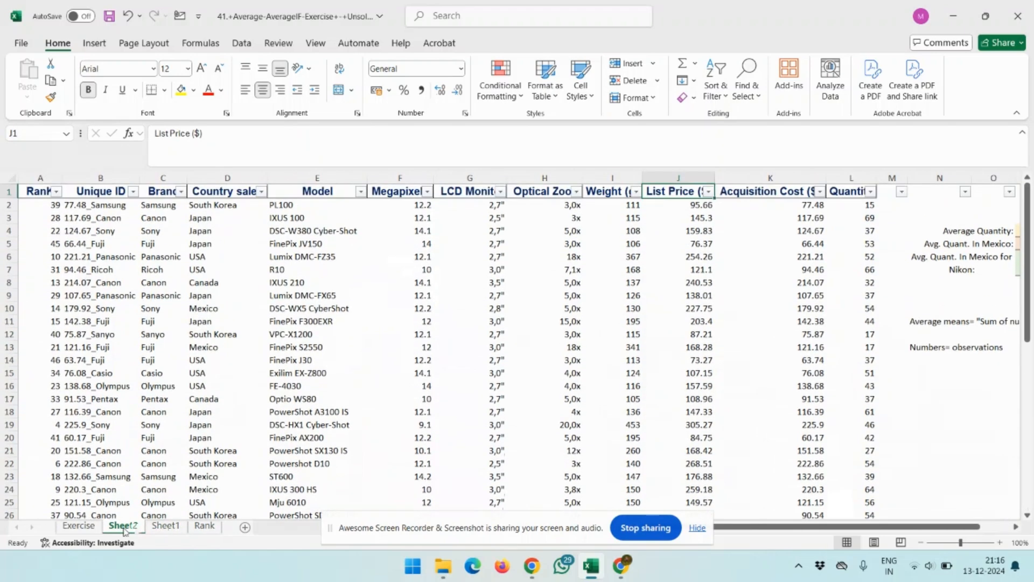
key("ctrl+Left")
key("alt+Down")
key("Down")
key("Down")
key("Down")
key("Down")
key("Down")
key("Down")
key("Down")
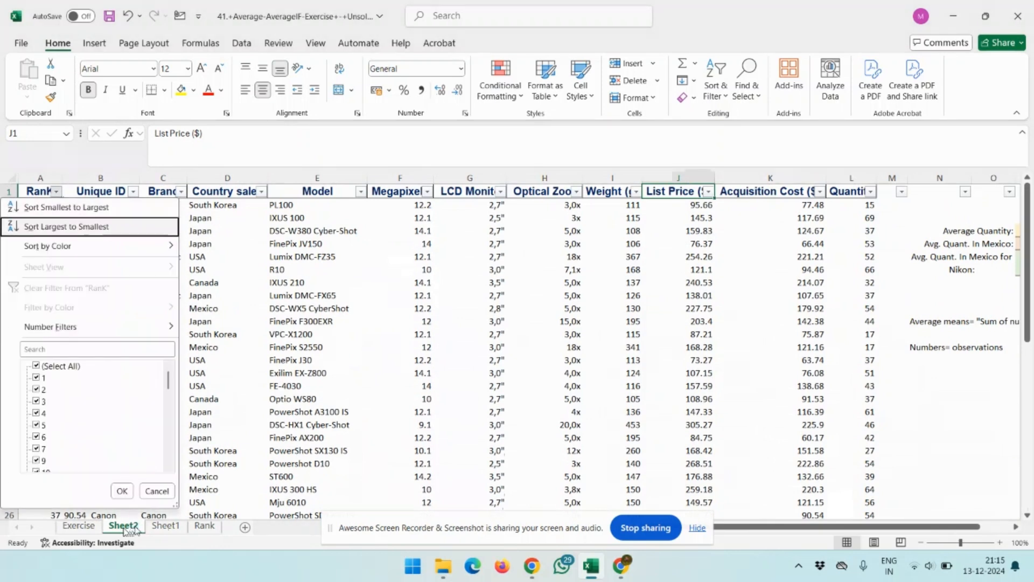
key("Up")
key("space")
key("Up")
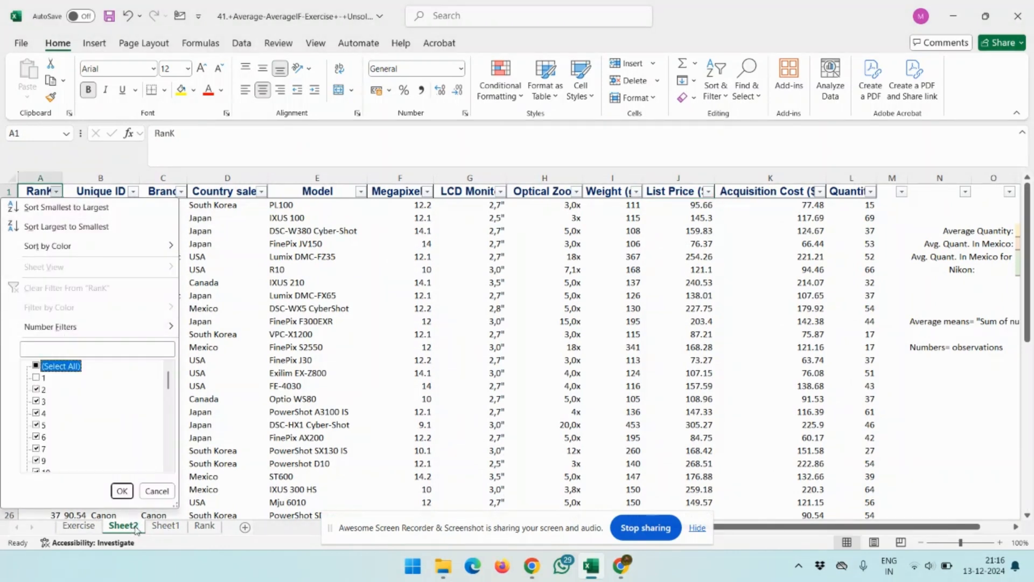
key("space")
key("space")
Select only rank 7 in the Rank filter and apply it
key("Down")
key("Down")
key("Down")
key("Down")
key("Down")
key("Down")
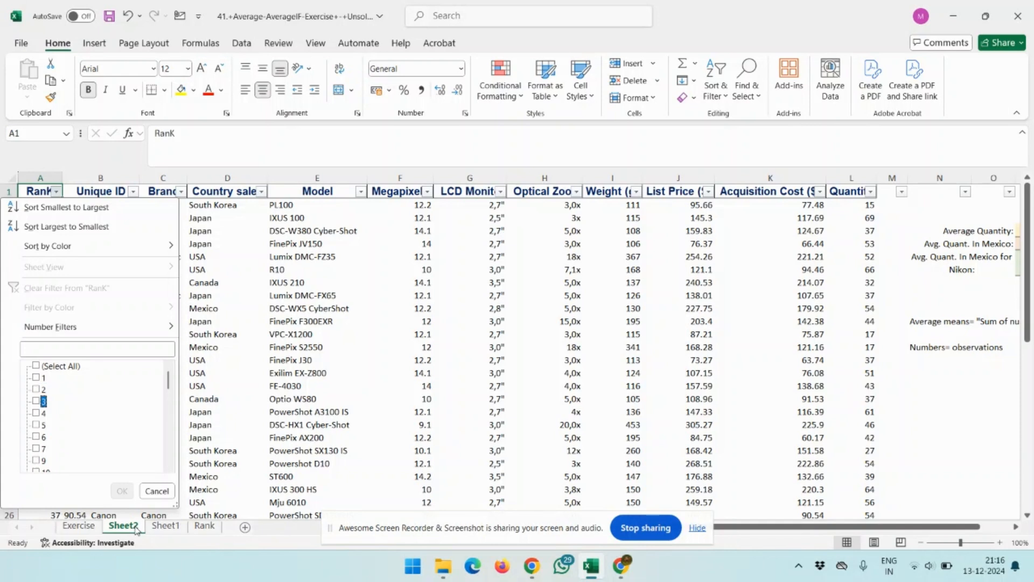
key("Down")
key("space")
key("Tab")
key("Return")
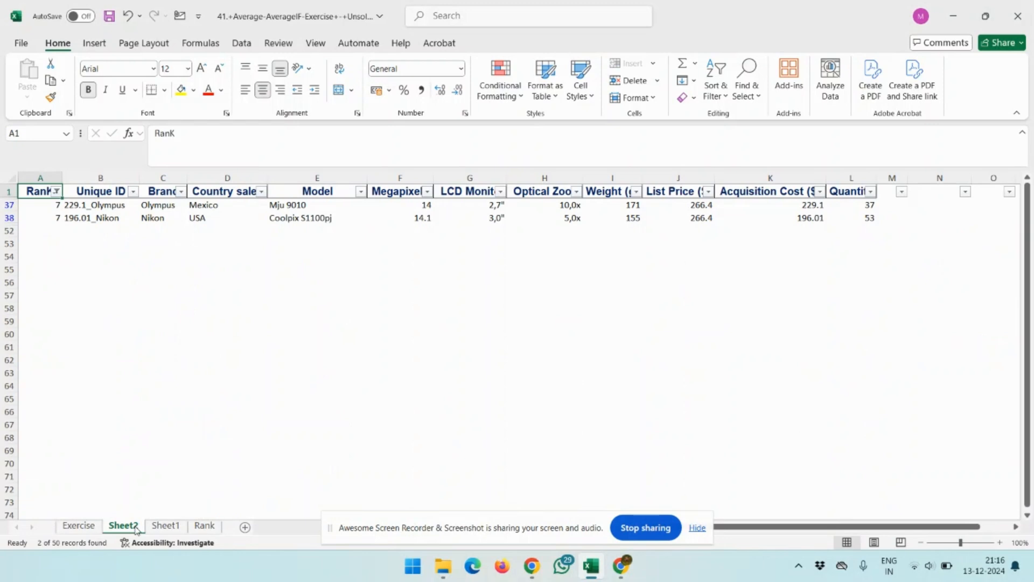
Check the rank 8 brand lookup on the Rank sheet and return to the filtered rows on Sheet2
left_click(205, 527)
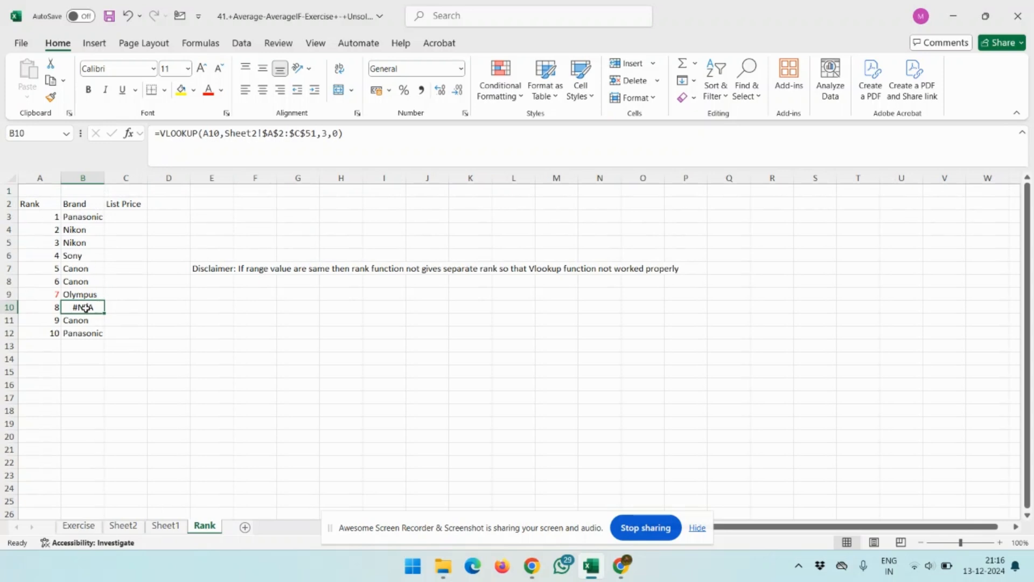
left_click(124, 527)
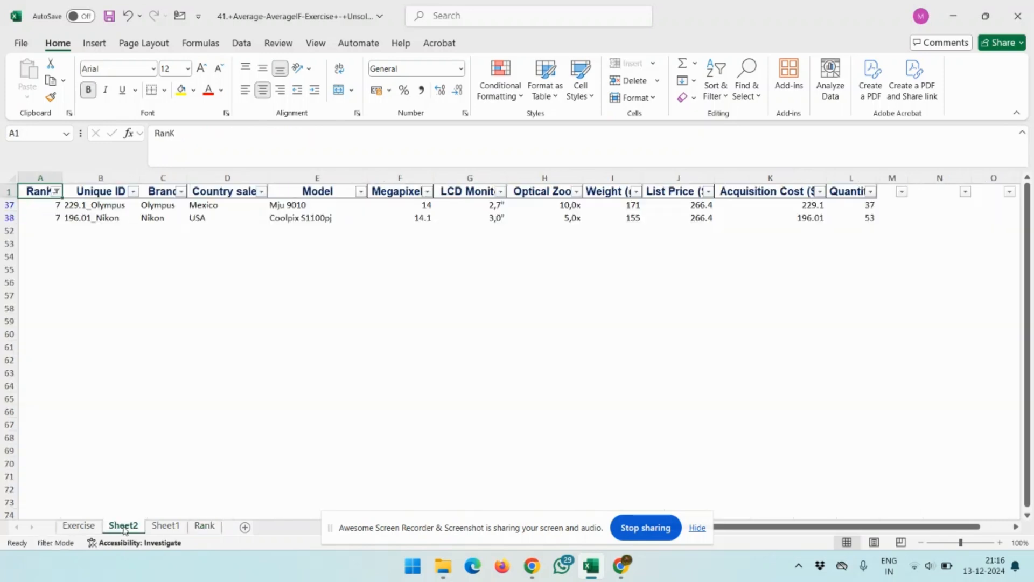
key("alt+Down")
key("Down")
key("Down")
key("Down")
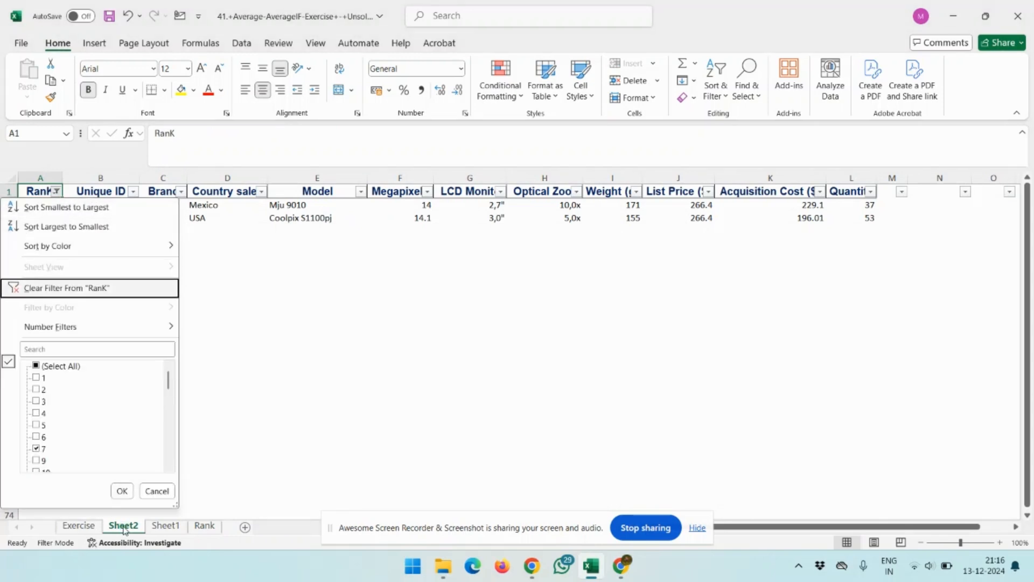
key("Escape")
key("Down")
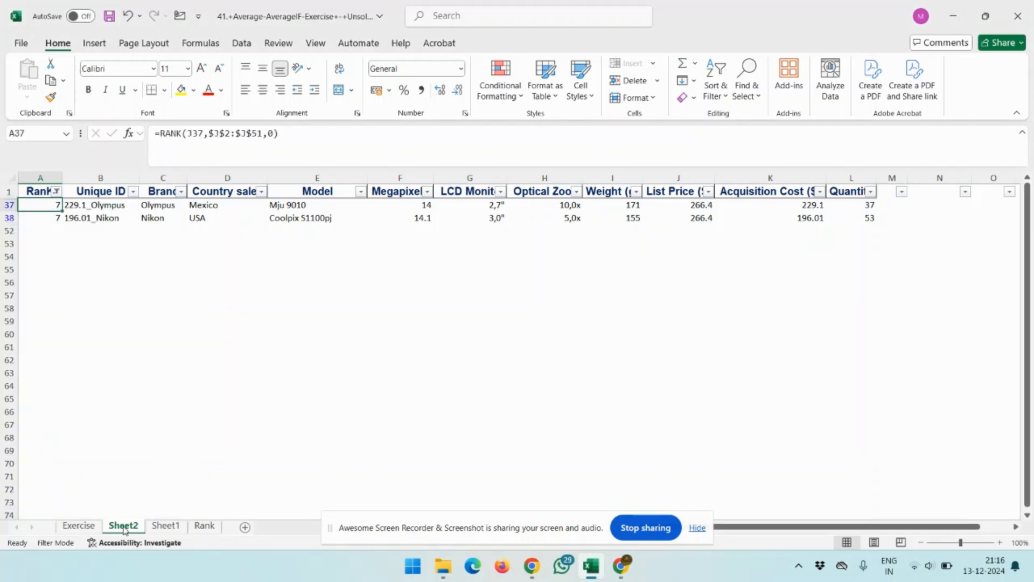
key("Up")
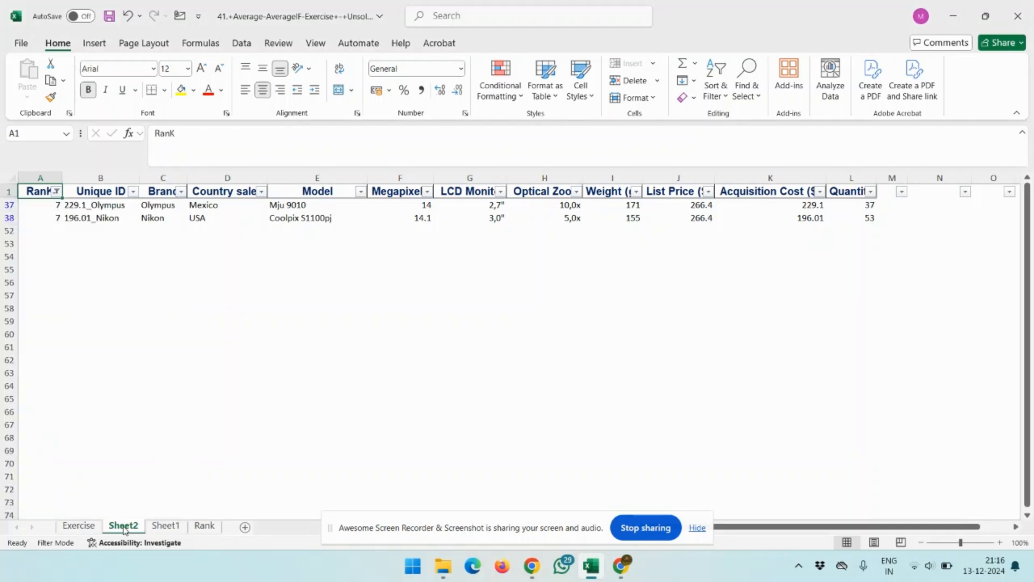
Set the list price in J37 of the Olympus row to 266.39999 and check the brand lookups on the Rank sheet
key("Down")
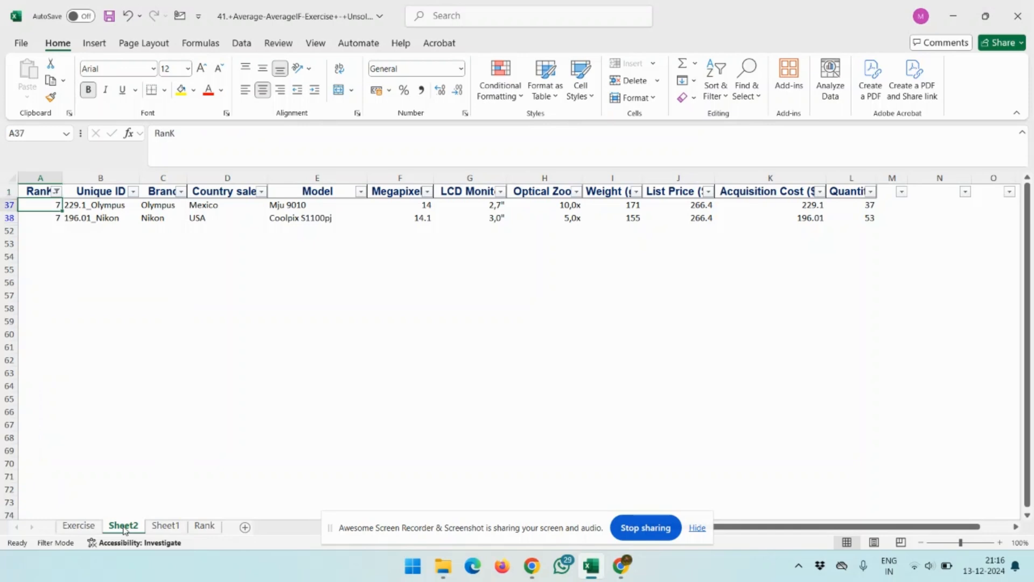
key("Right")
key("Right")
key("Right")
key("Right")
key("Right")
key("Right")
key("Right")
key("Right")
key("Right")
key("Right")
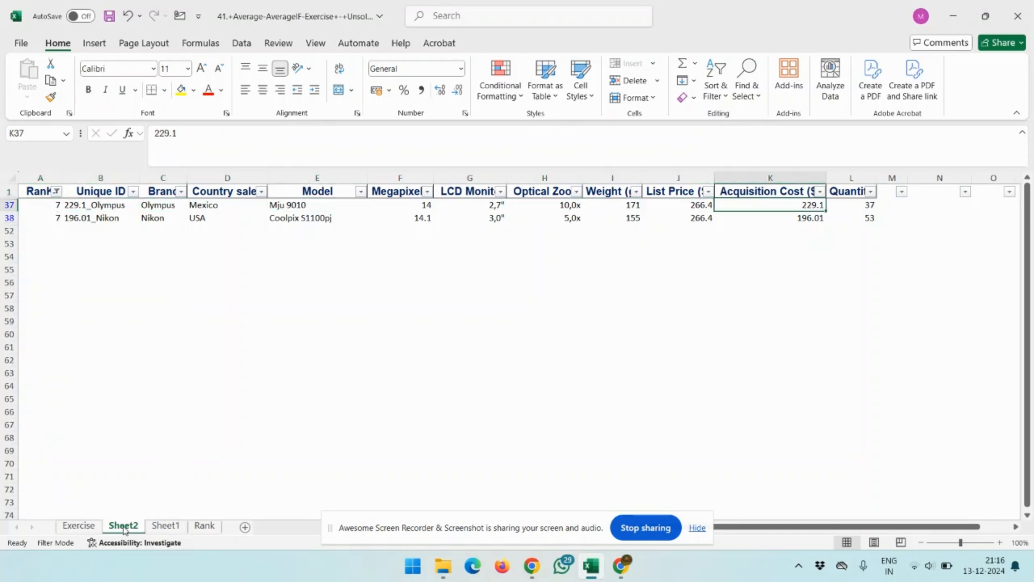
key("Left")
key("F2")
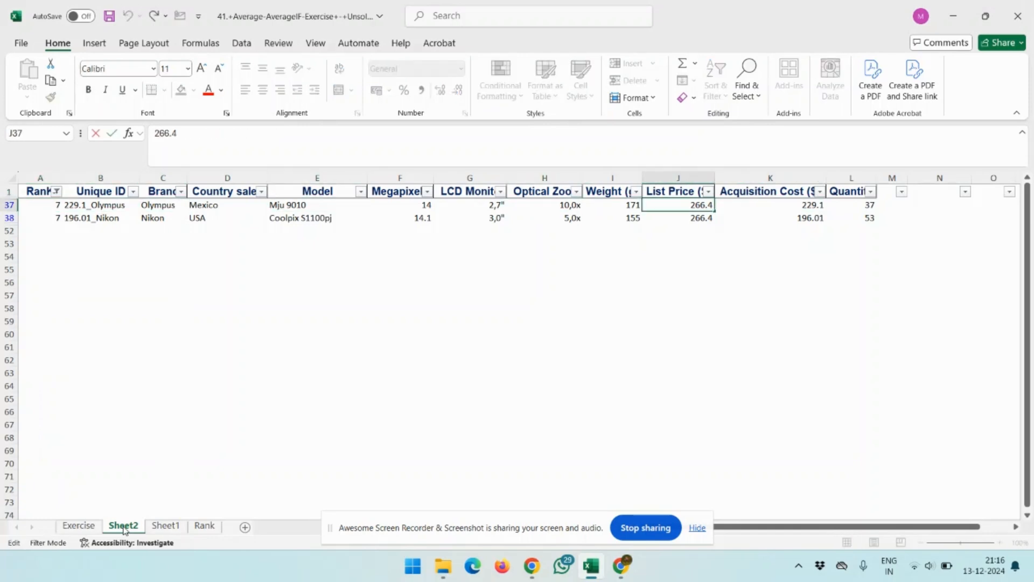
key("BackSpace")
type("399")
key("Return")
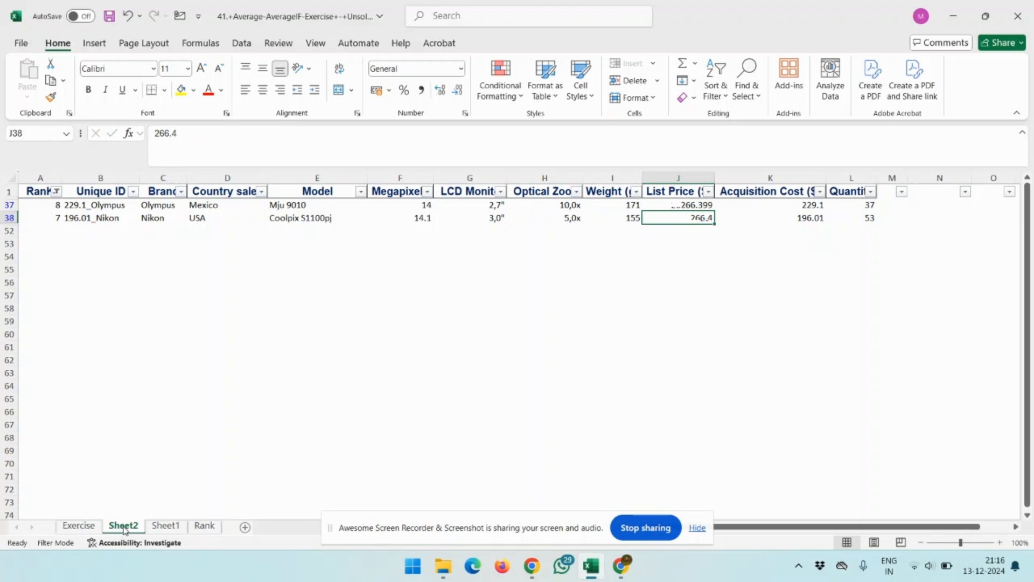
key("Up")
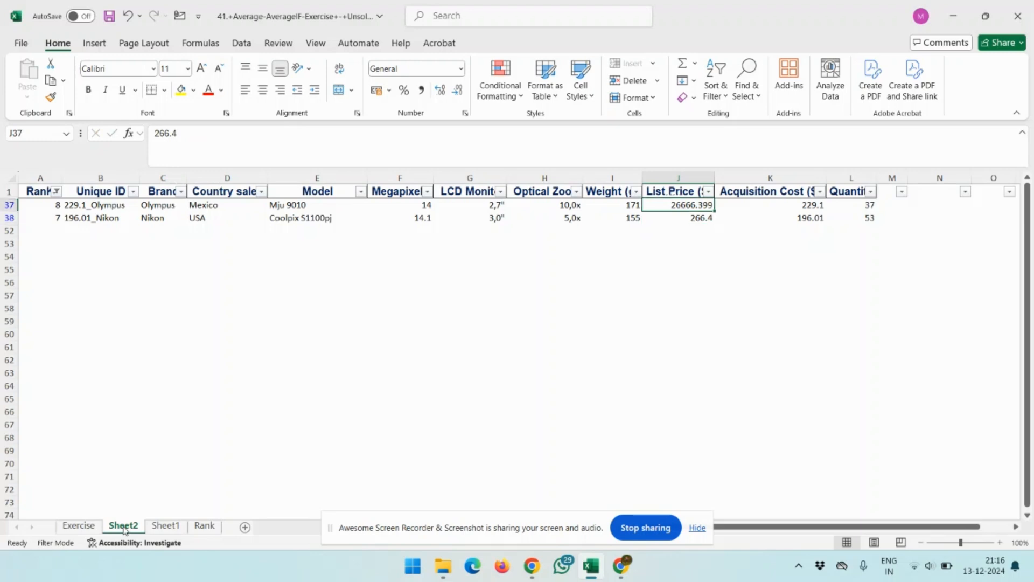
left_click(201, 525)
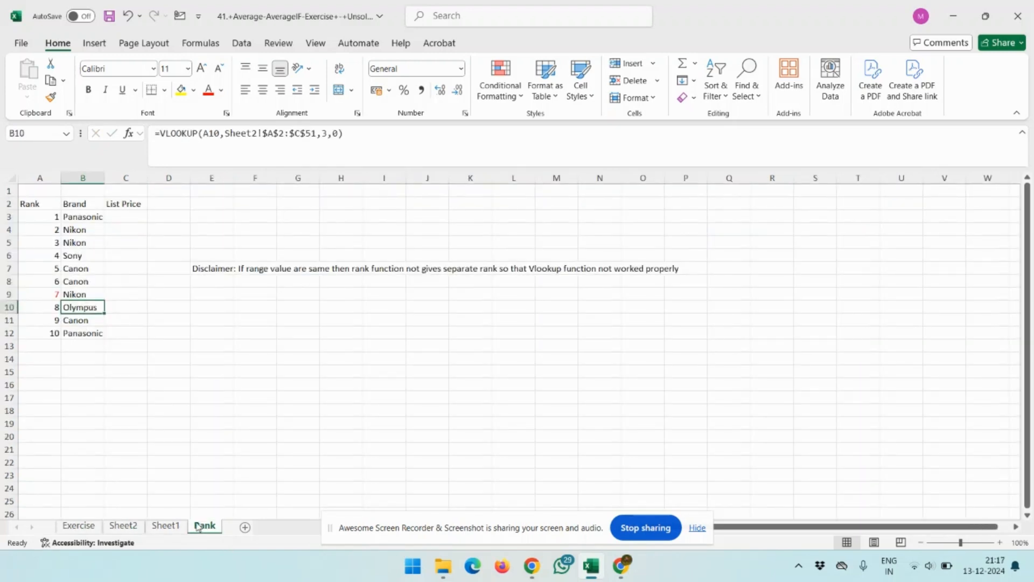
Clear the filter from the Rank column on Sheet2 to show all rows again
left_click(127, 528)
key("Up")
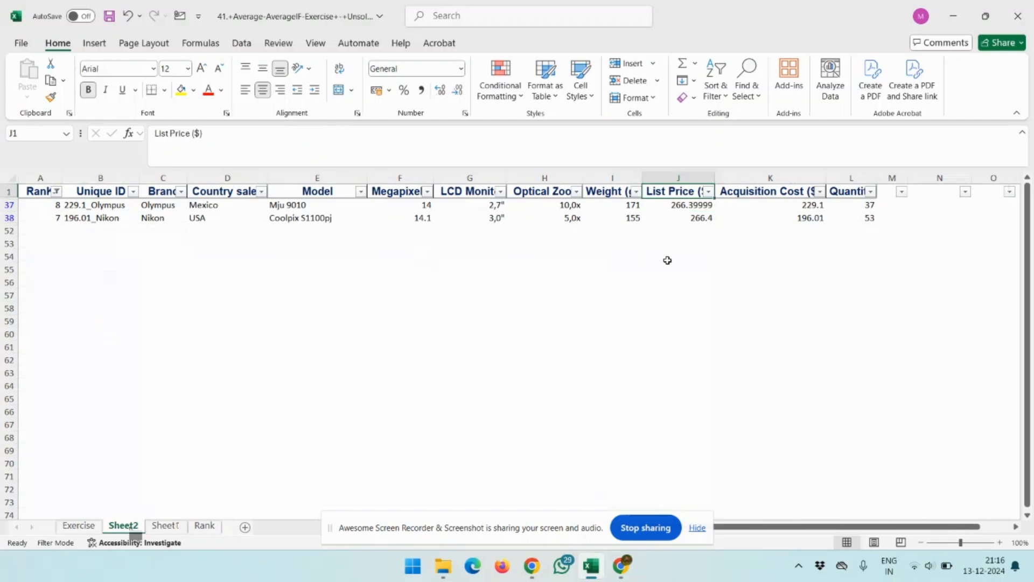
key("Left")
key("Left")
key("Left")
key("Left")
key("Left")
key("Left")
key("Left")
key("Left")
key("Left")
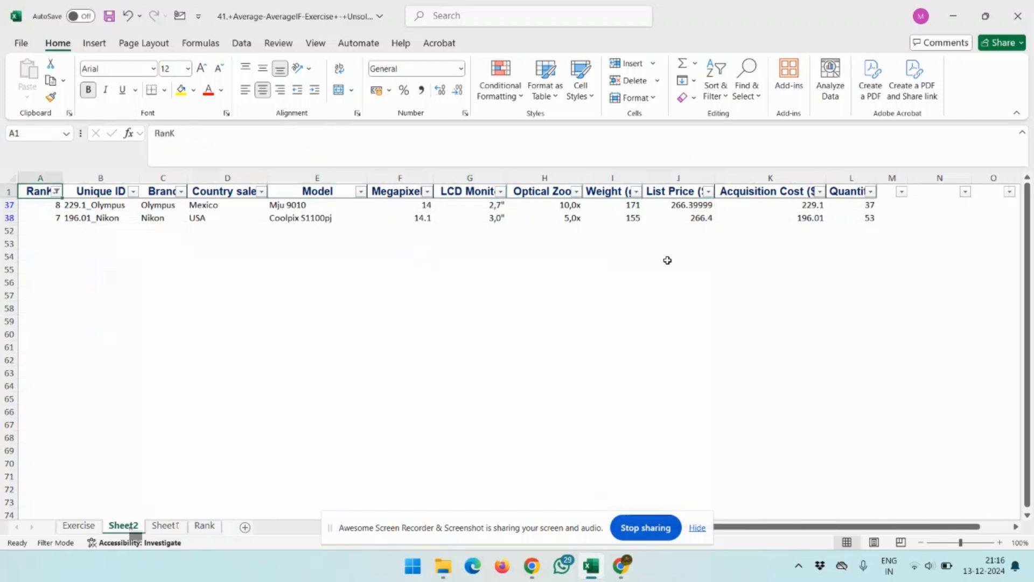
key("alt+Down")
key("Down")
key("Down")
key("Down")
key("Down")
key("Down")
key("Return")
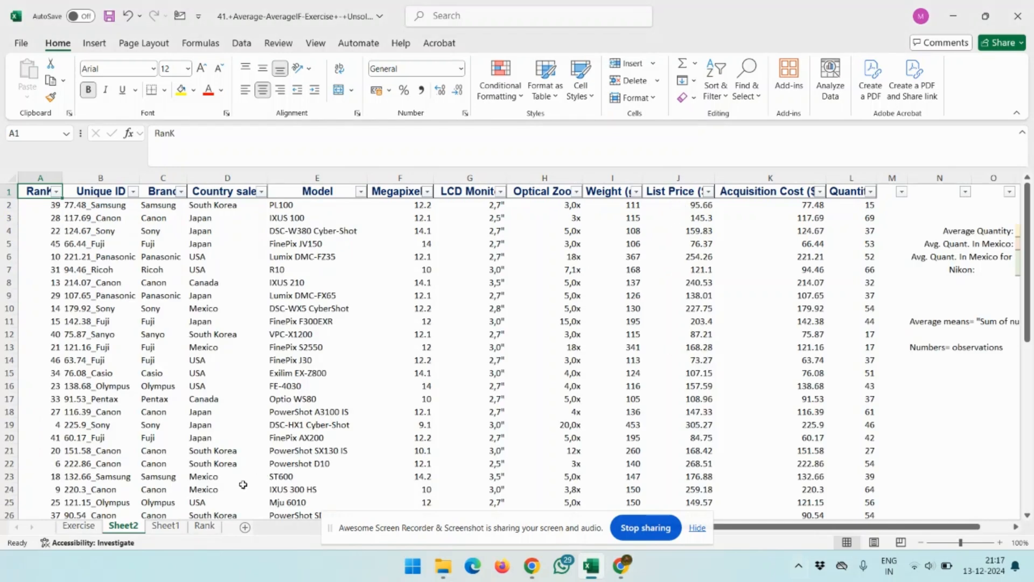
Review the brand lookup formulas and results in column B of the Rank sheet
left_click(208, 528)
key("Up")
key("Up")
key("Up")
key("Up")
key("Up")
key("Up")
key("Down")
key("Down")
key("Down")
key("Down")
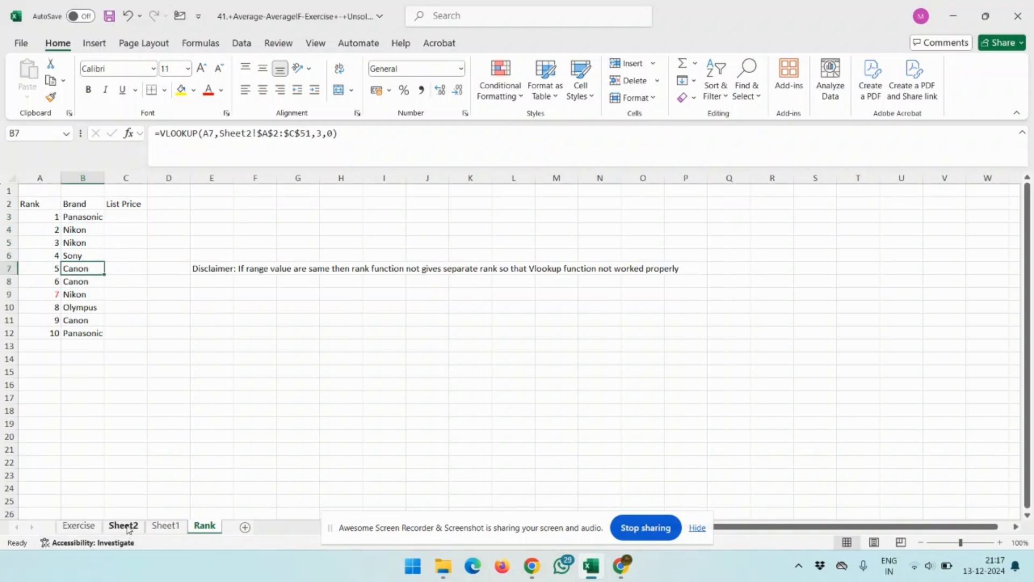
Check the order of the Rank, Unique ID and Brand columns on Sheet2, returning to the Rank sheet
left_click(125, 526)
key("Right")
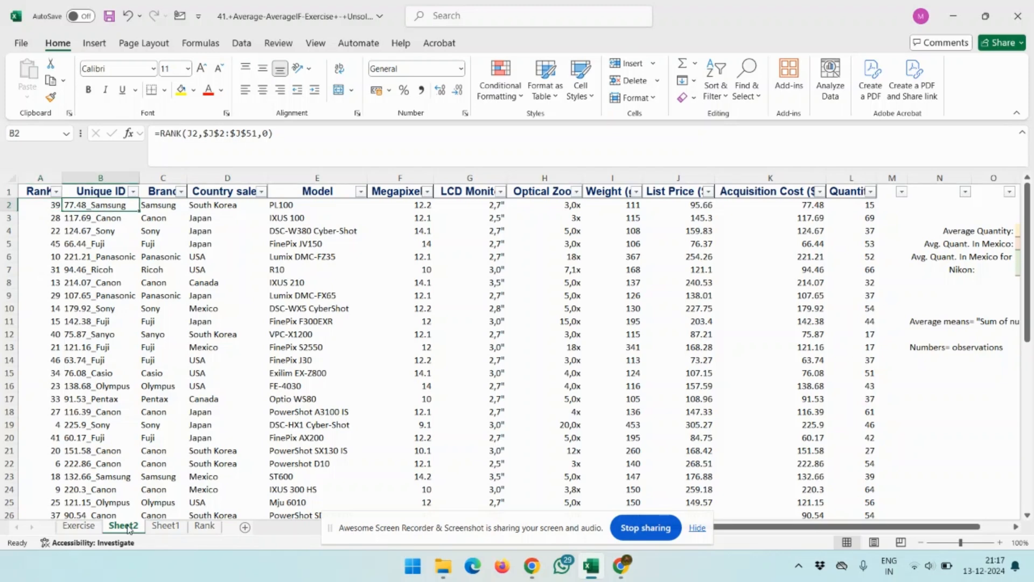
key("Right")
key("Right")
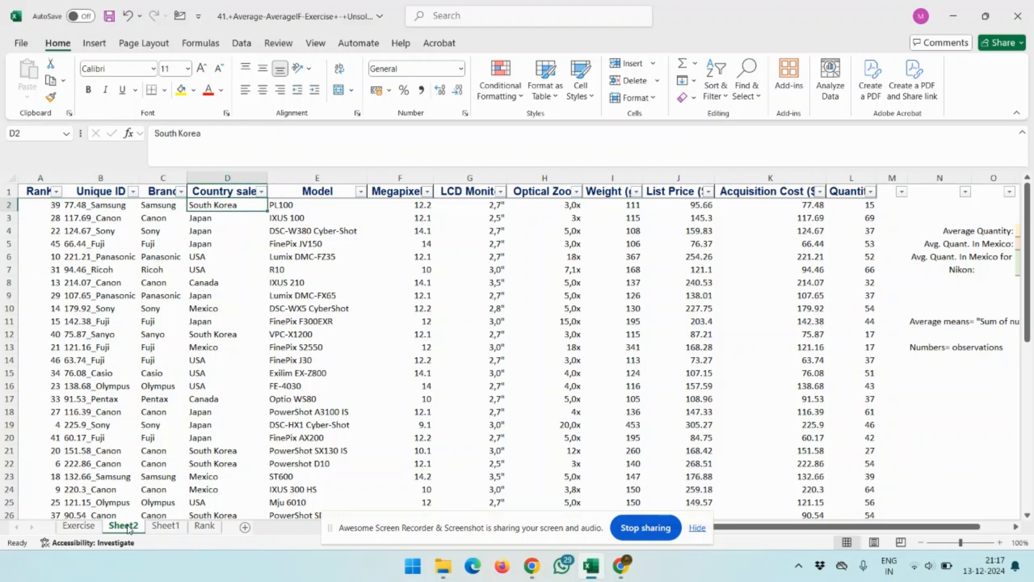
left_click(204, 526)
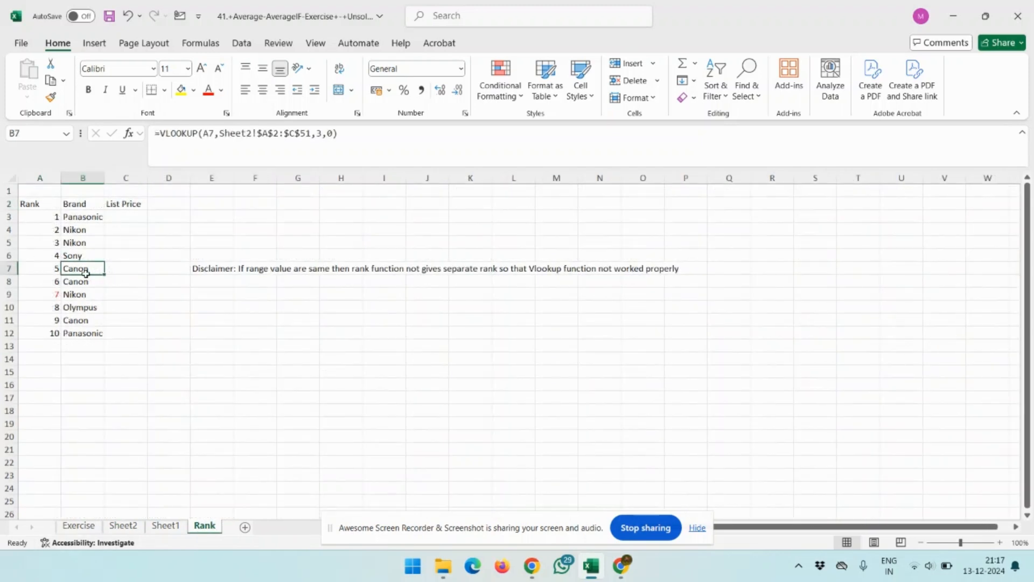